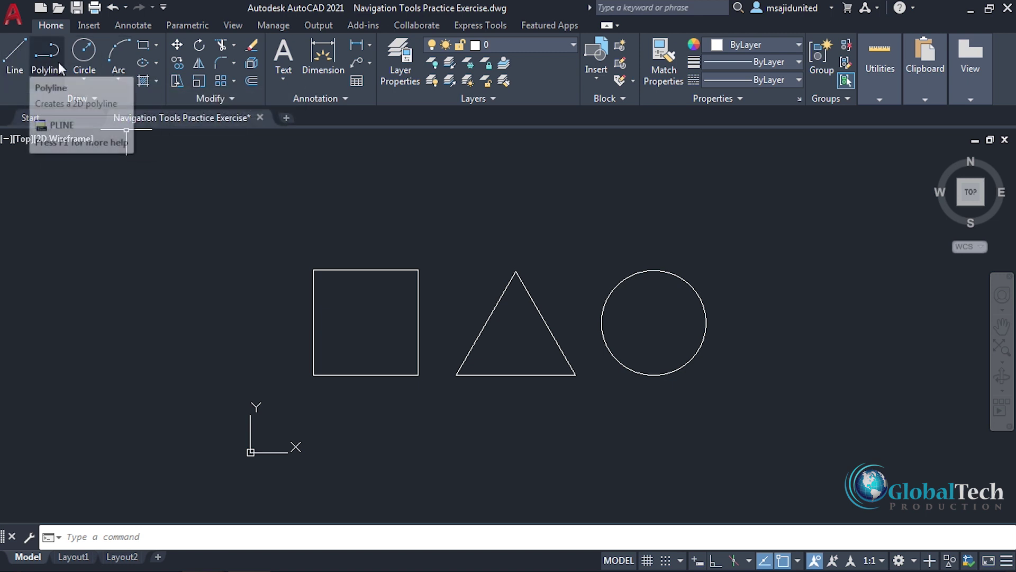
click(16, 74)
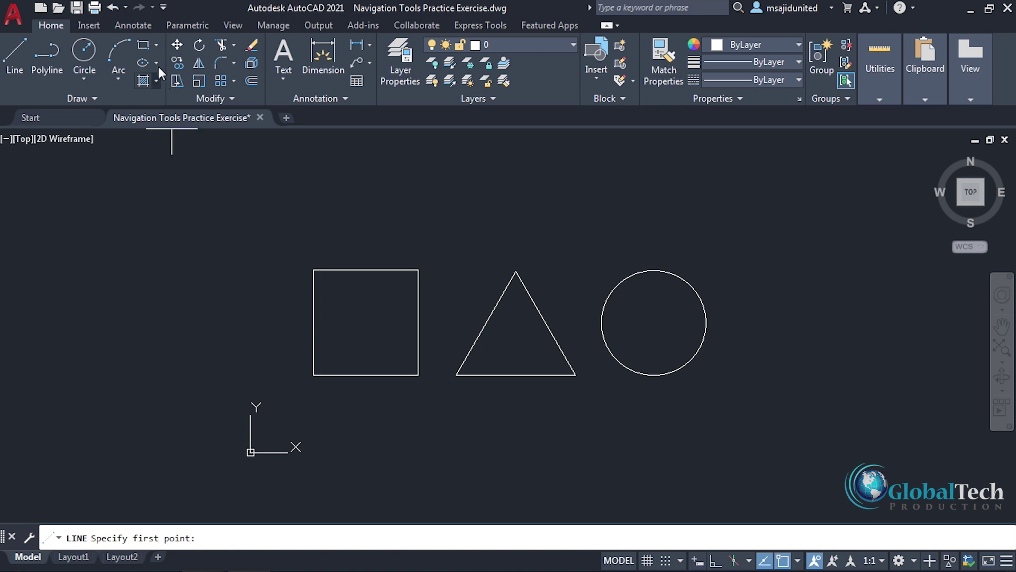
click(176, 44)
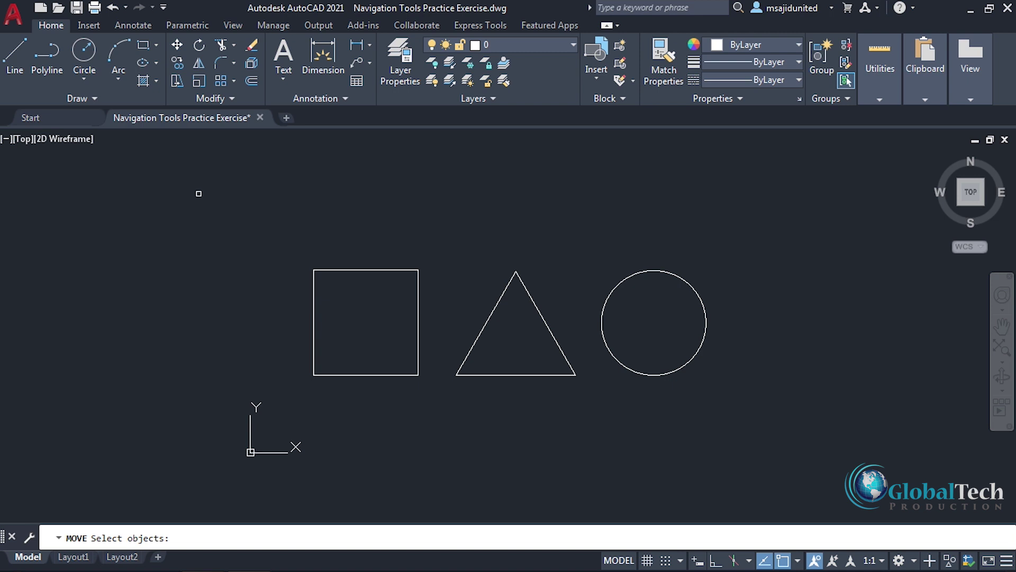
key(Escape)
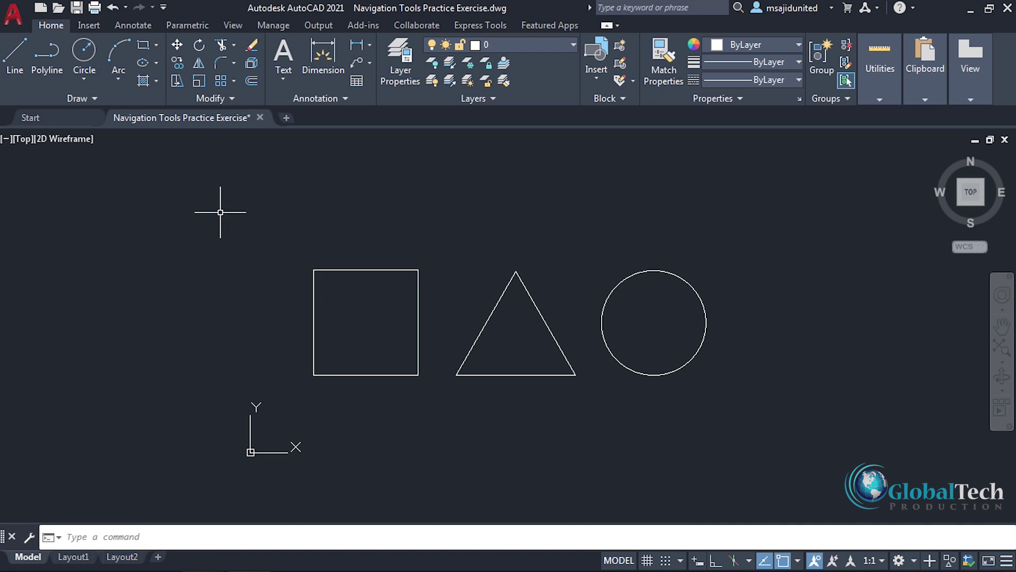
click(298, 239)
click(424, 383)
key(Escape)
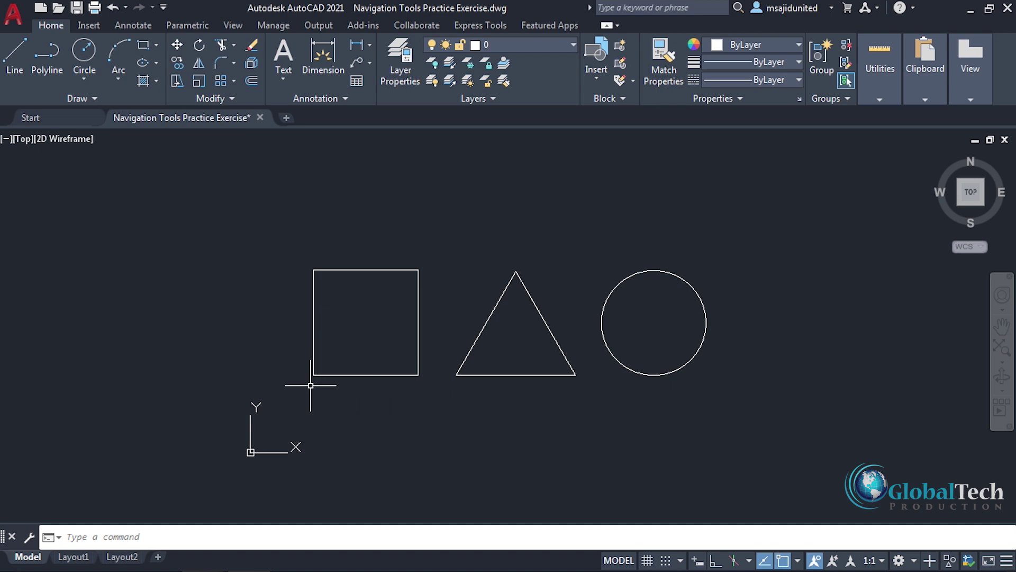
Step: Zoom in and out around the square's lower-right corner and the triangle's apex to examine them up close
scroll(421, 382, down, 1)
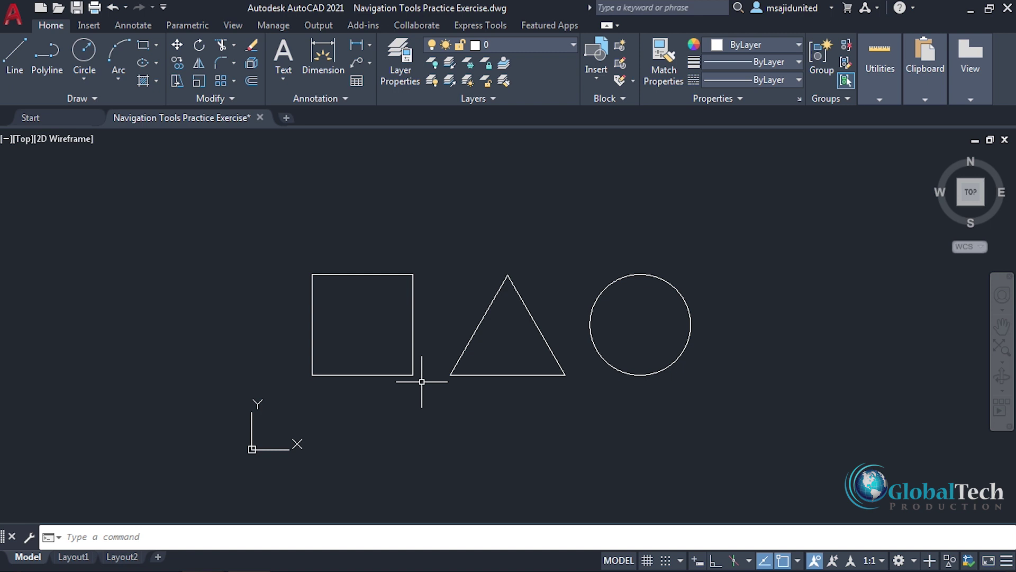
scroll(422, 382, up, 8)
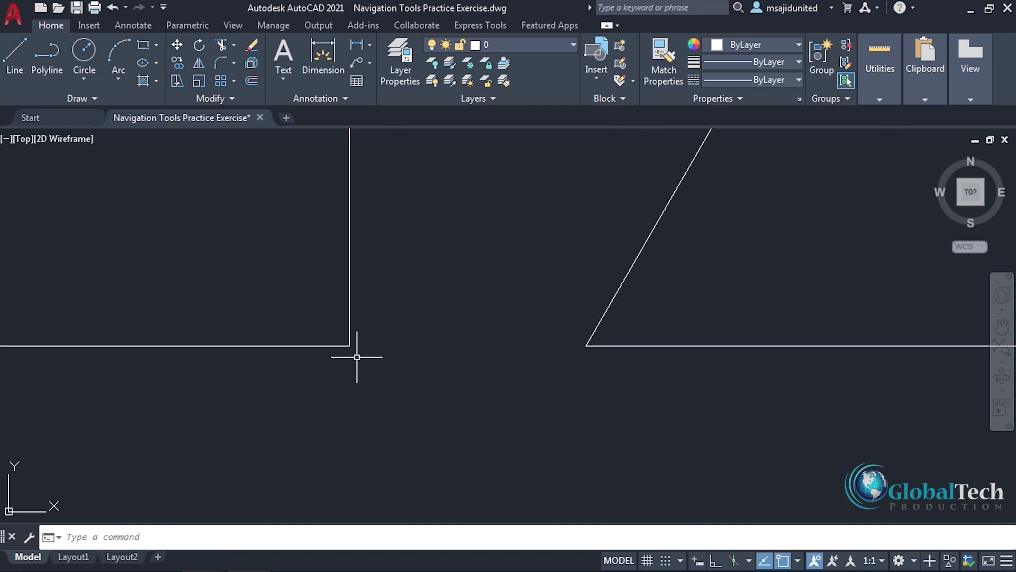
scroll(371, 357, down, 6)
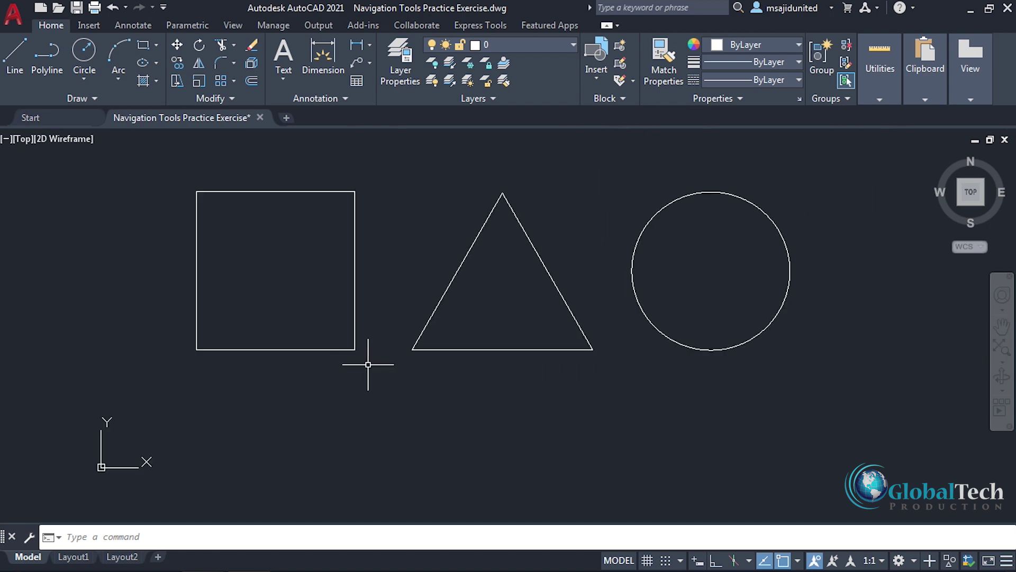
scroll(368, 364, down, 2)
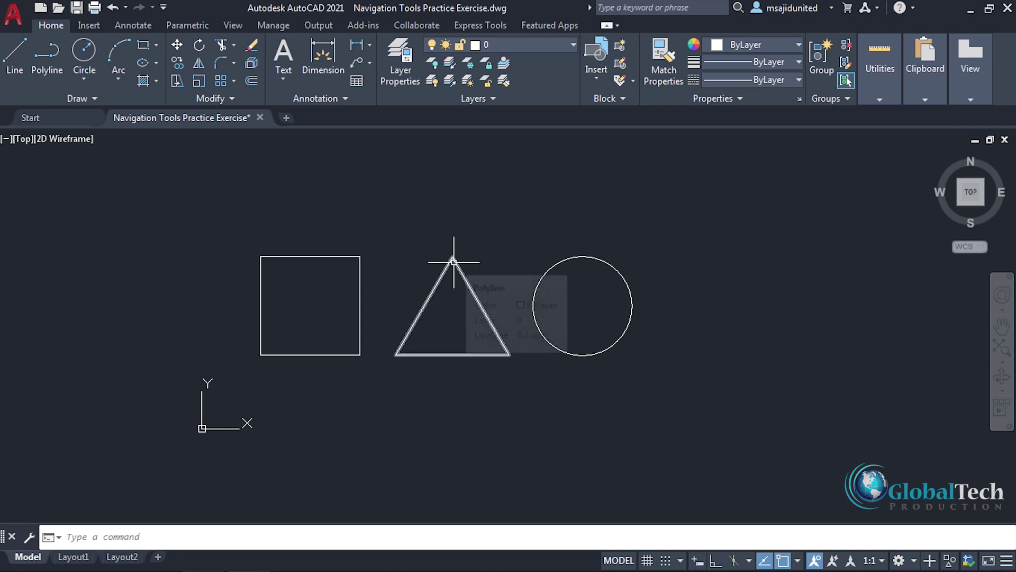
scroll(453, 262, up, 8)
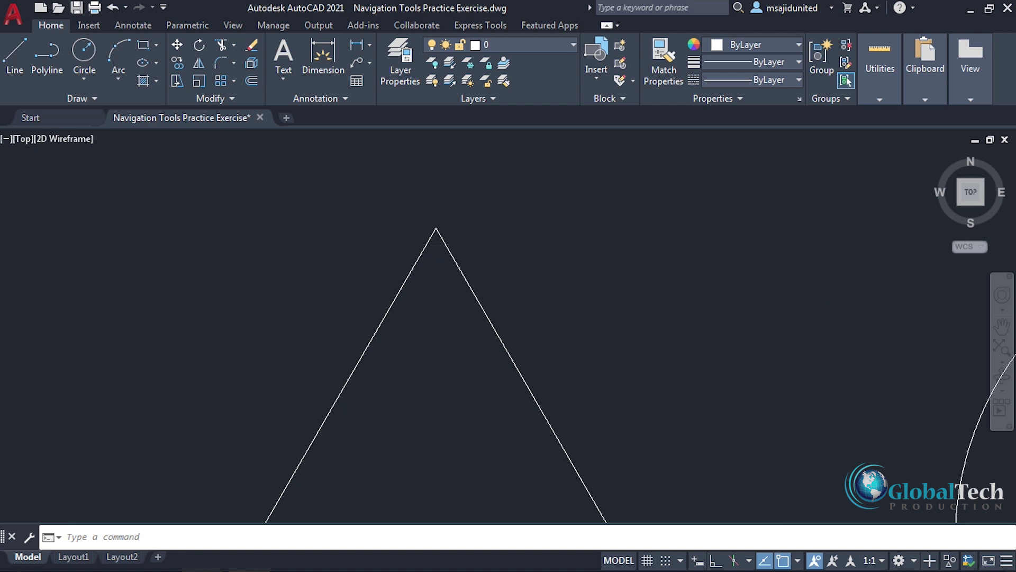
scroll(436, 255, up, 3)
scroll(435, 254, down, 6)
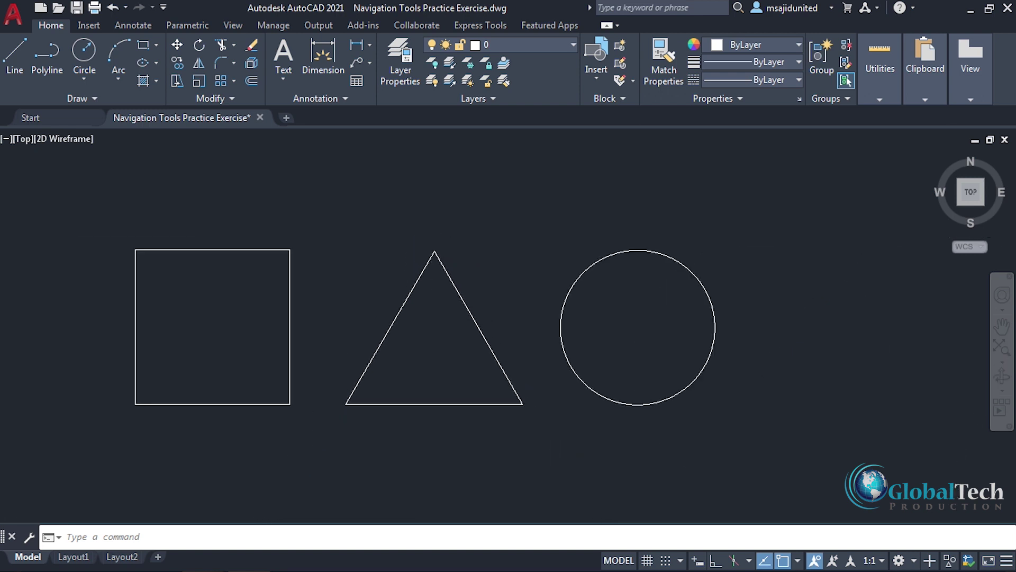
scroll(434, 262, down, 2)
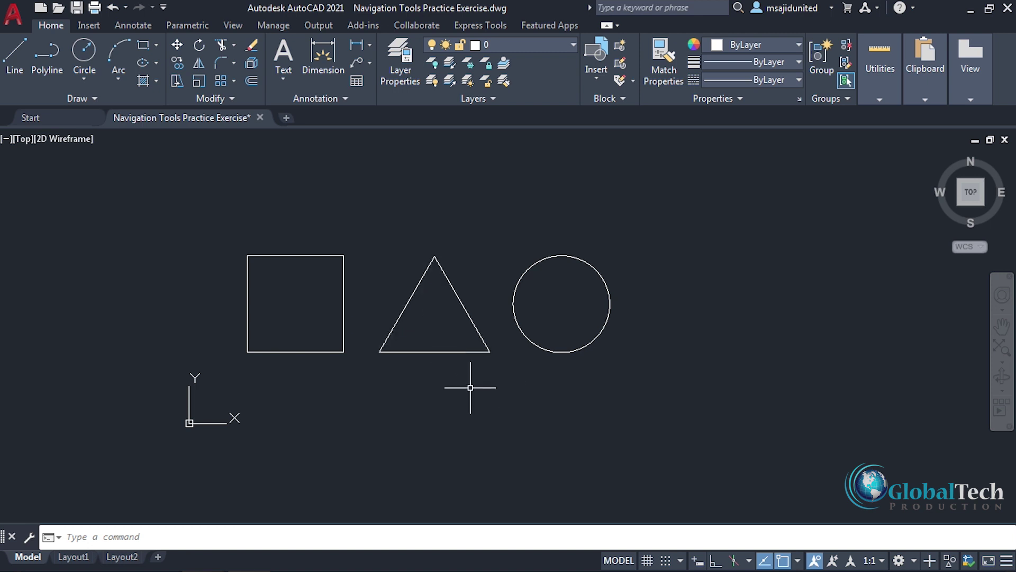
Step: Pan the view to shift the three shapes slightly, and fit the whole drawing with Zoom Extents
mouse_move(480, 271)
middle_down()
mouse_move(700, 286)
mouse_move(499, 283)
mouse_move(530, 281)
middle_up()
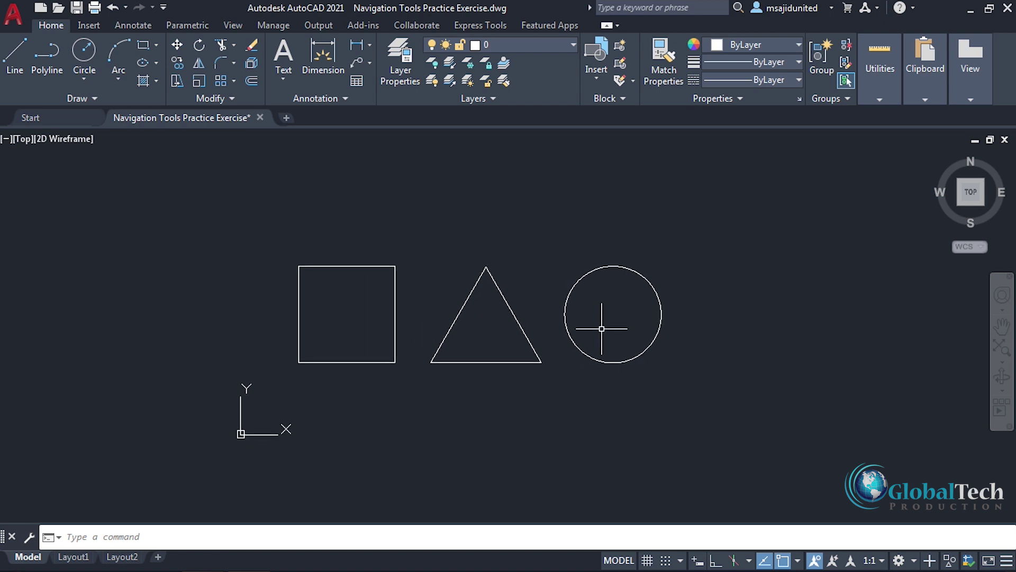
click(1002, 326)
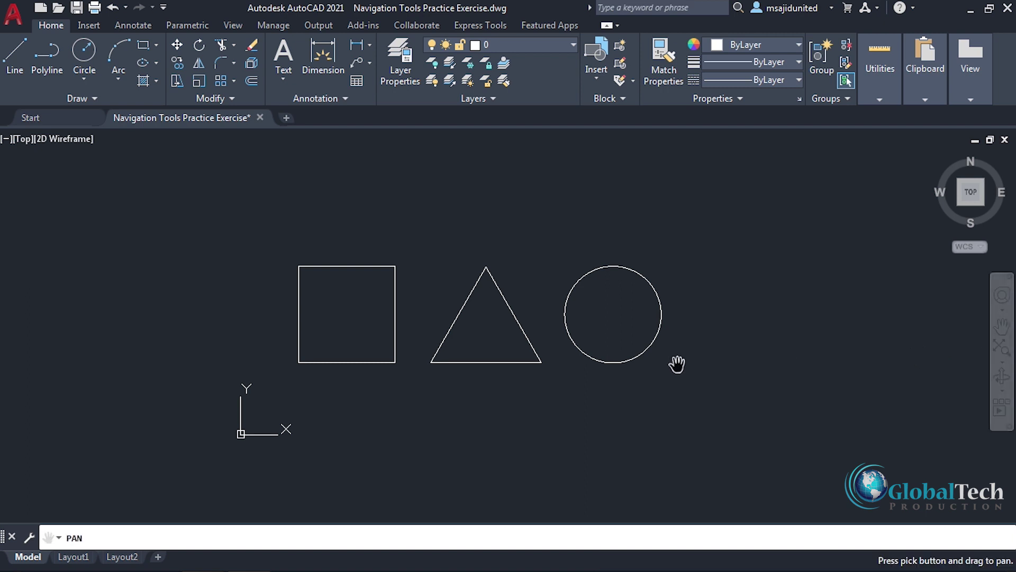
mouse_move(531, 325)
mouse_down()
mouse_move(717, 324)
mouse_move(529, 336)
mouse_move(508, 166)
mouse_move(524, 355)
mouse_move(545, 296)
mouse_move(390, 305)
mouse_move(759, 330)
mouse_move(526, 331)
mouse_move(569, 336)
mouse_move(556, 335)
mouse_up()
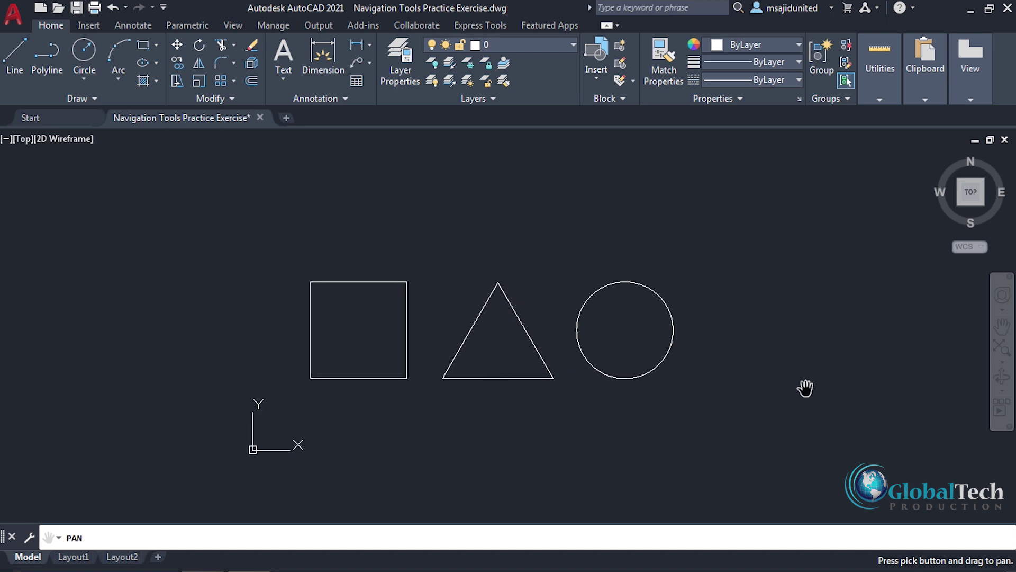
click(1002, 362)
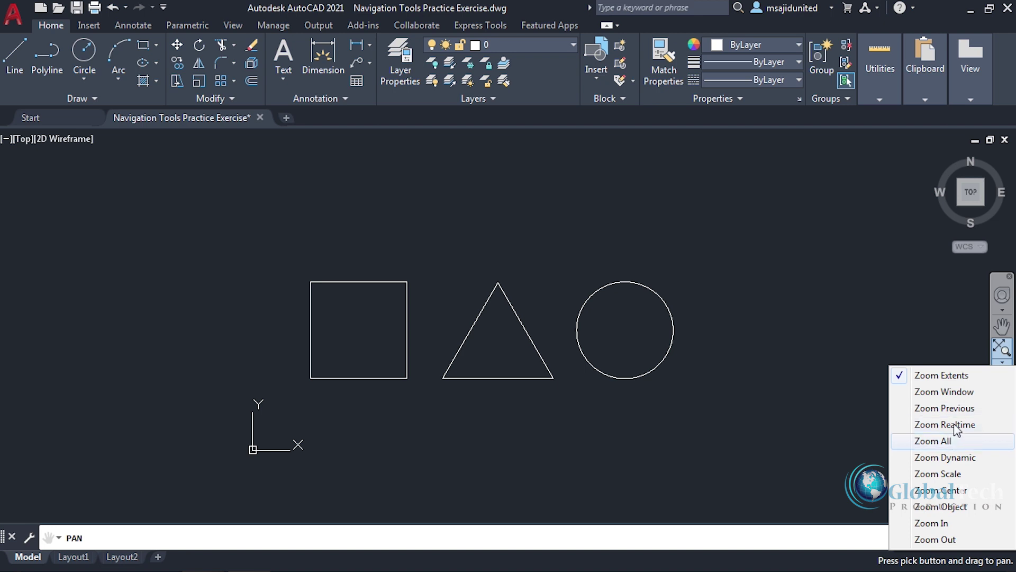
click(942, 376)
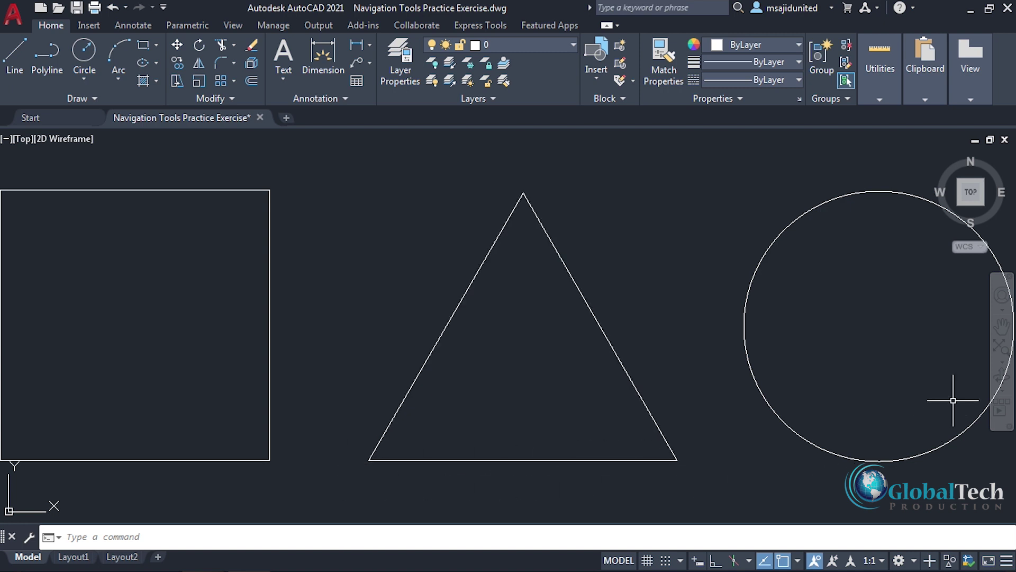
Step: Magnify the circle with Zoom Window by framing it between two opposite corners
click(1002, 362)
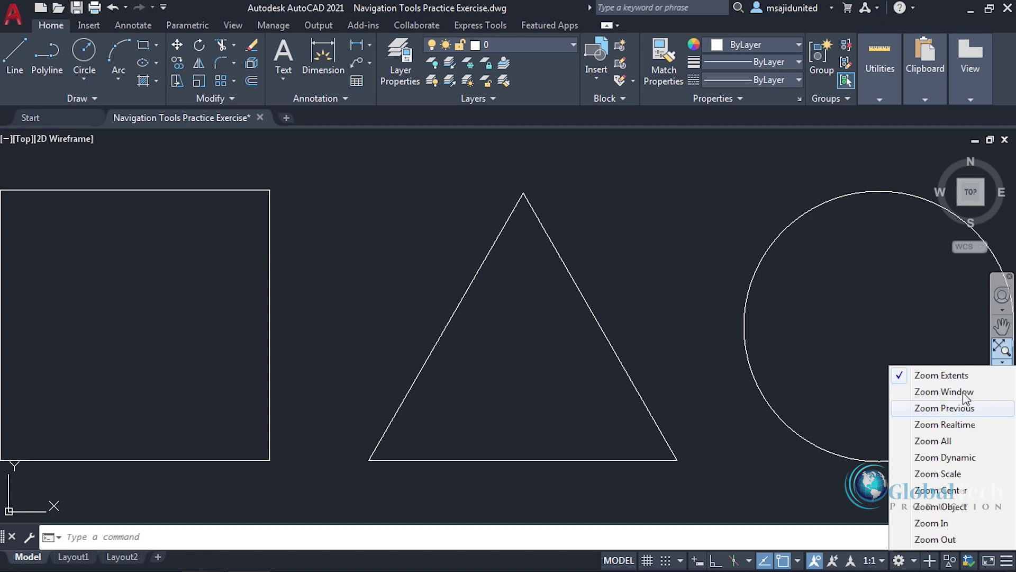
click(964, 392)
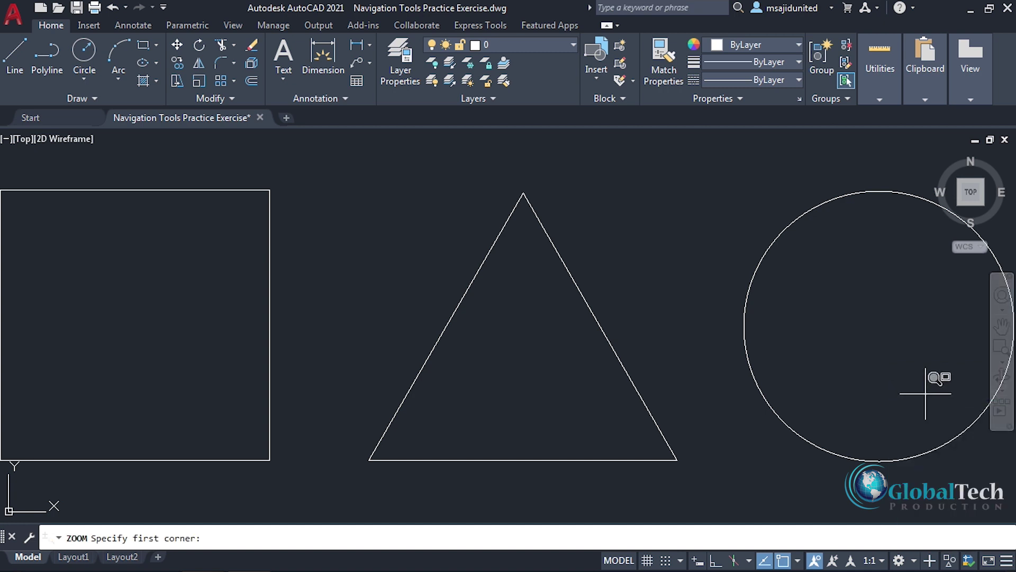
scroll(381, 233, down, 2)
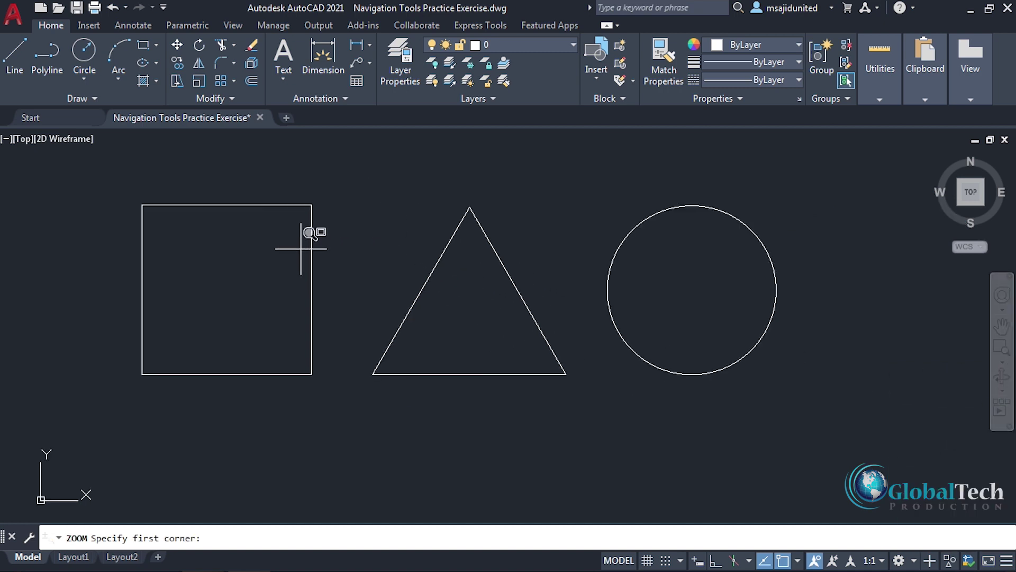
scroll(416, 260, down, 2)
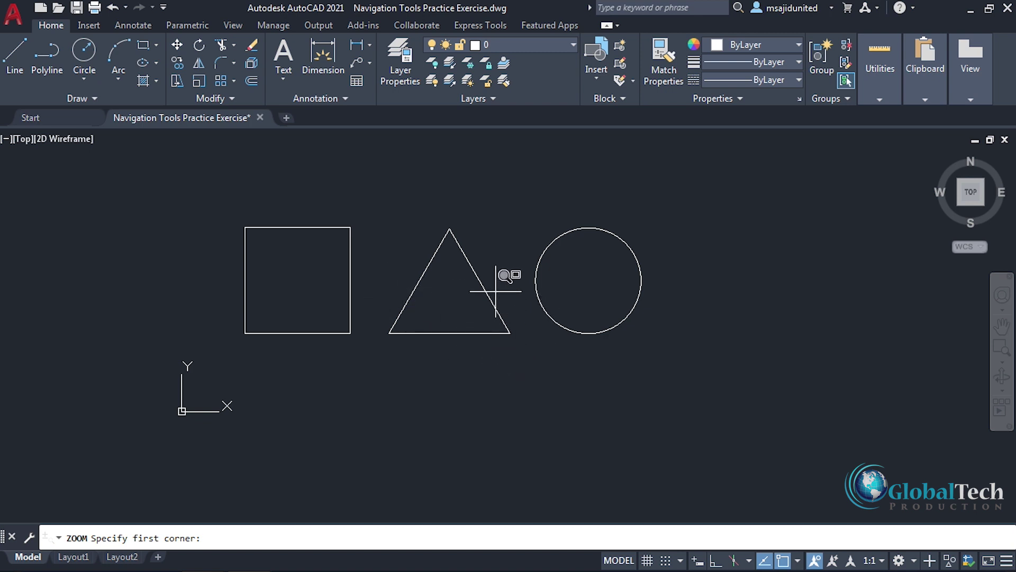
click(536, 229)
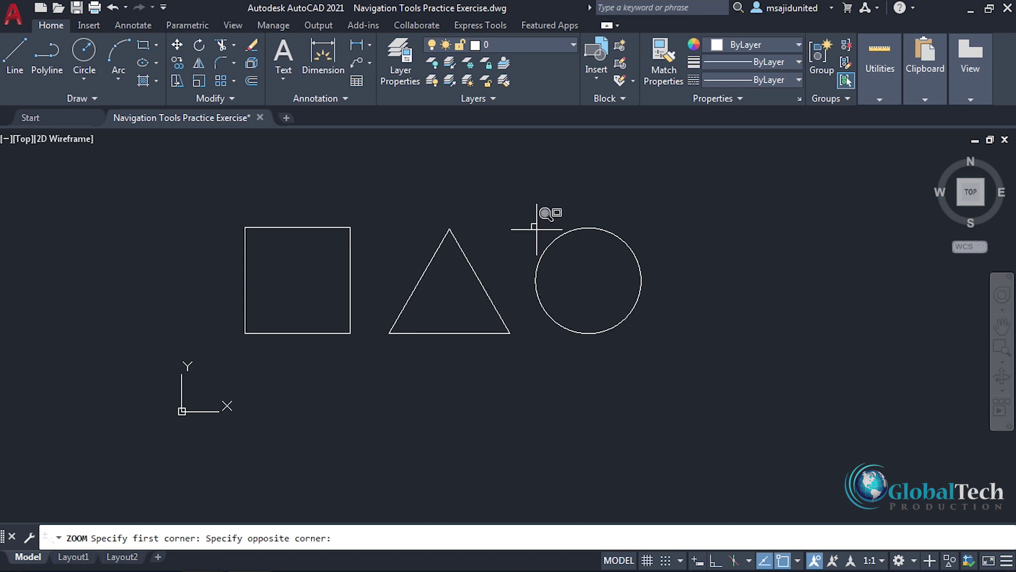
click(657, 324)
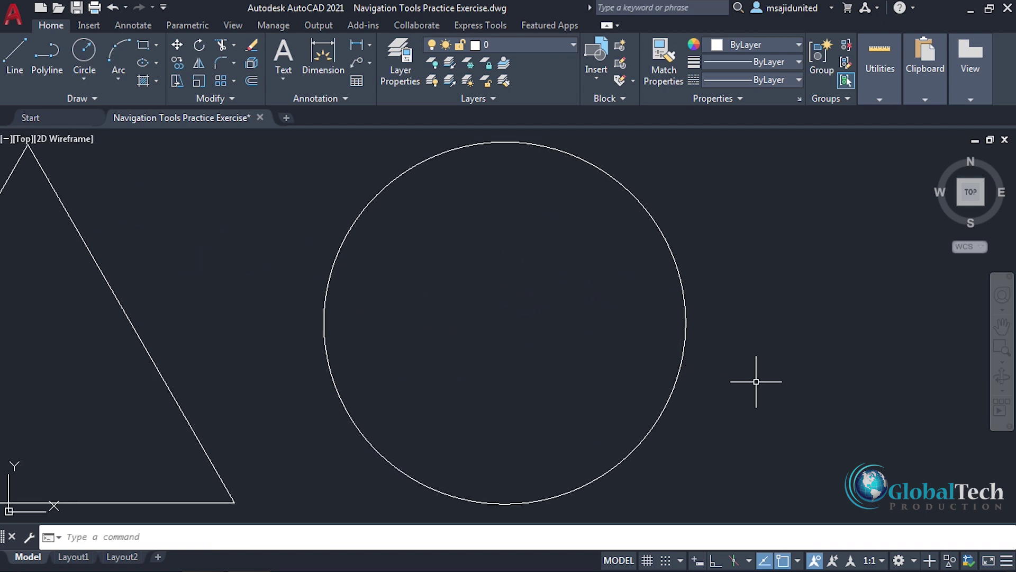
Step: Restore the earlier view with Zoom Previous and fit the triangle to the view with Zoom Object
click(1003, 362)
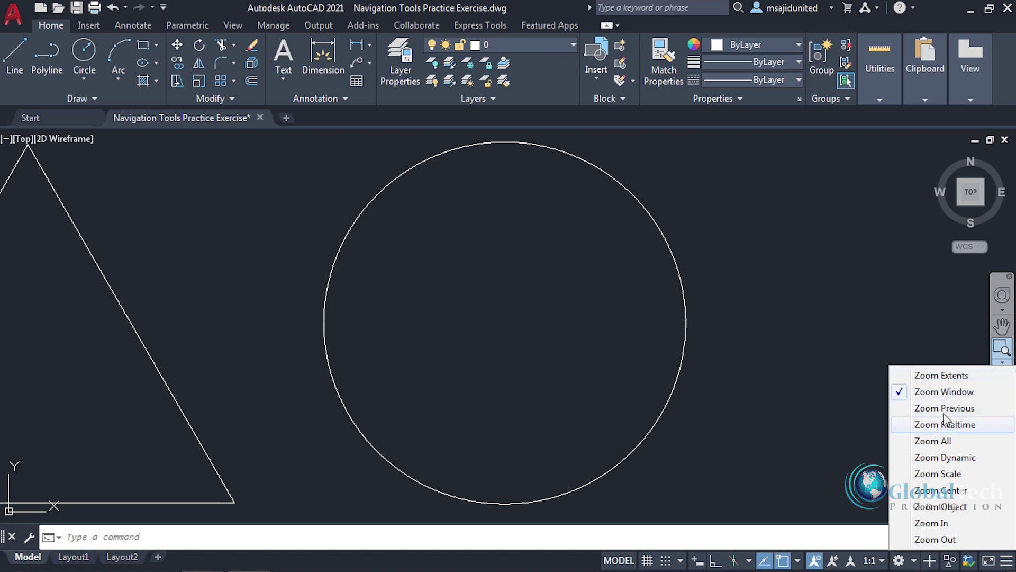
click(941, 411)
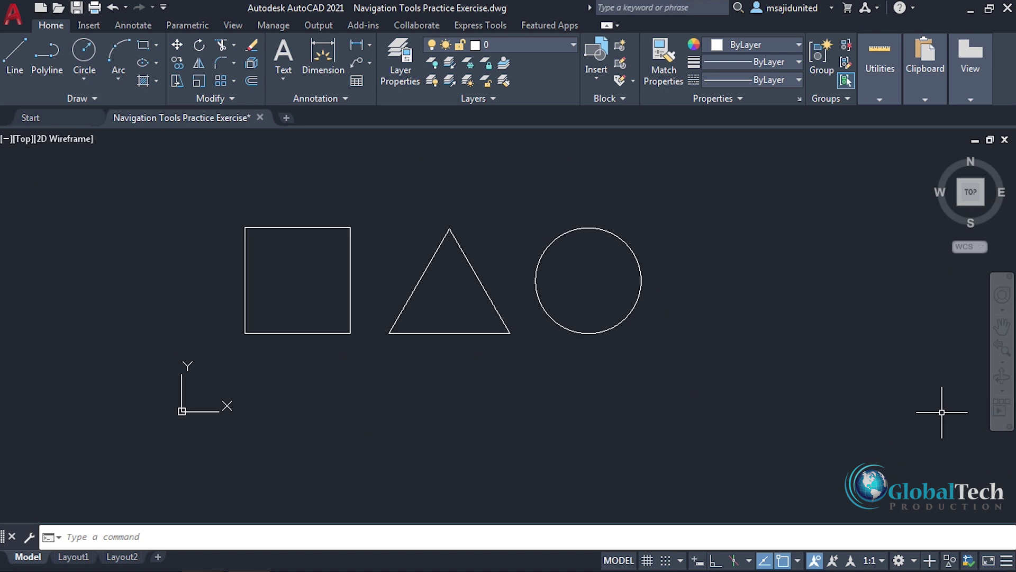
click(1000, 363)
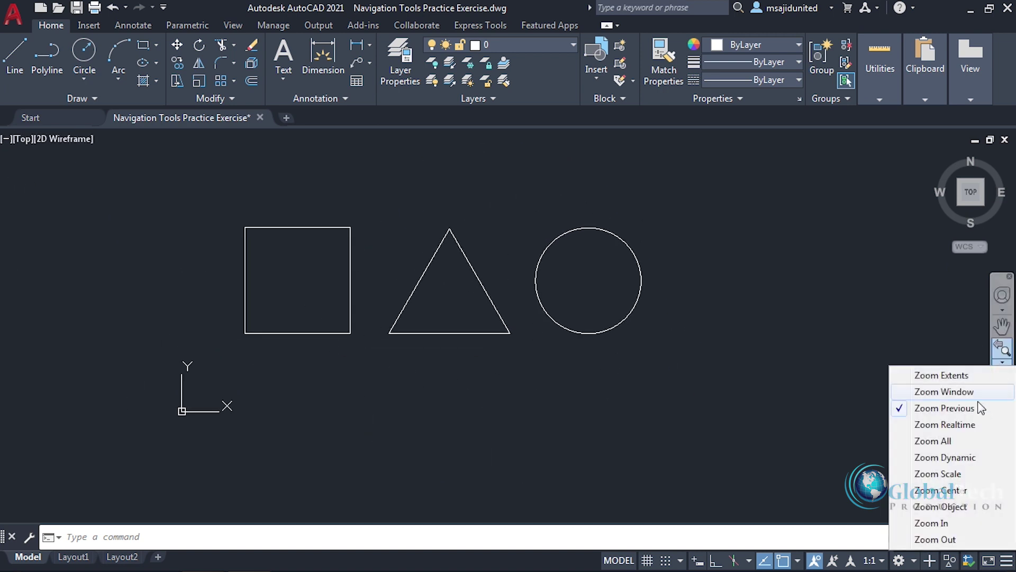
click(947, 506)
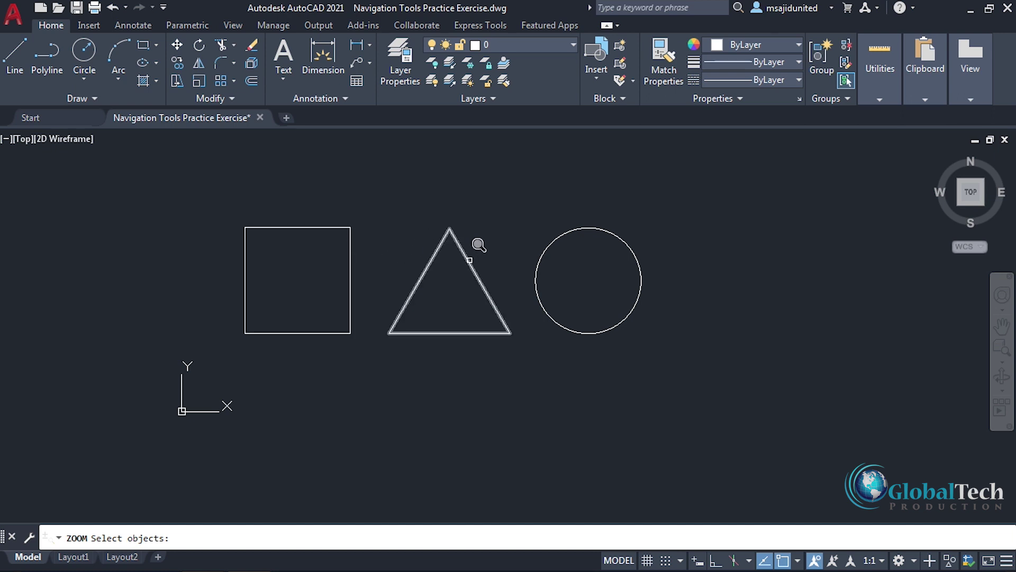
click(469, 258)
key(Return)
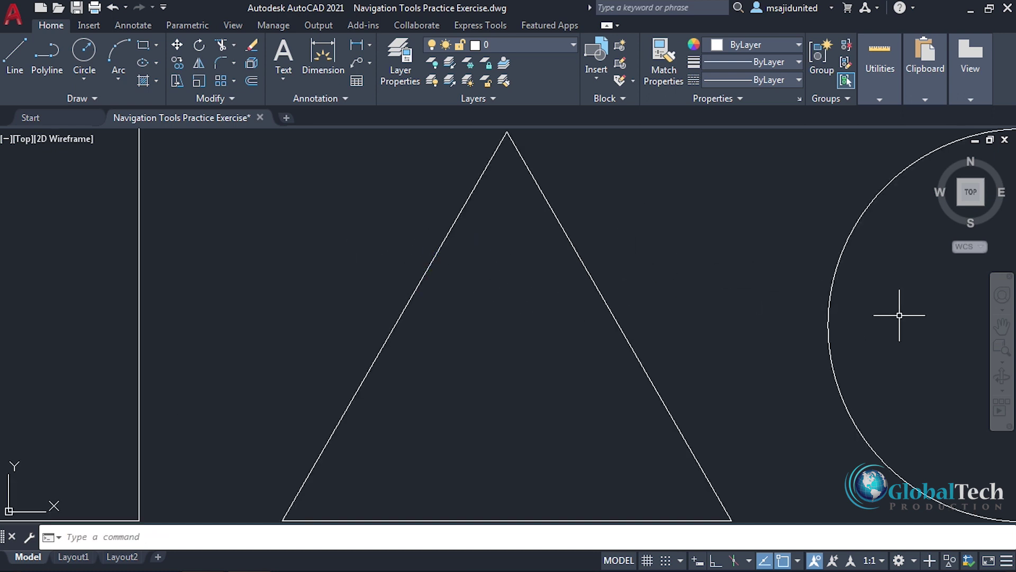
click(1009, 364)
click(935, 504)
click(980, 354)
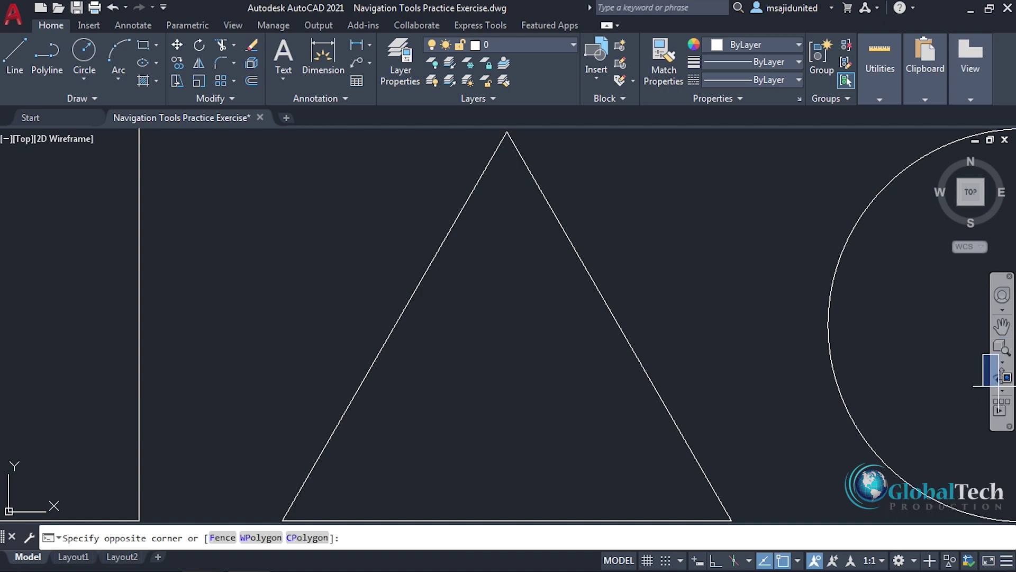
click(985, 388)
click(1002, 390)
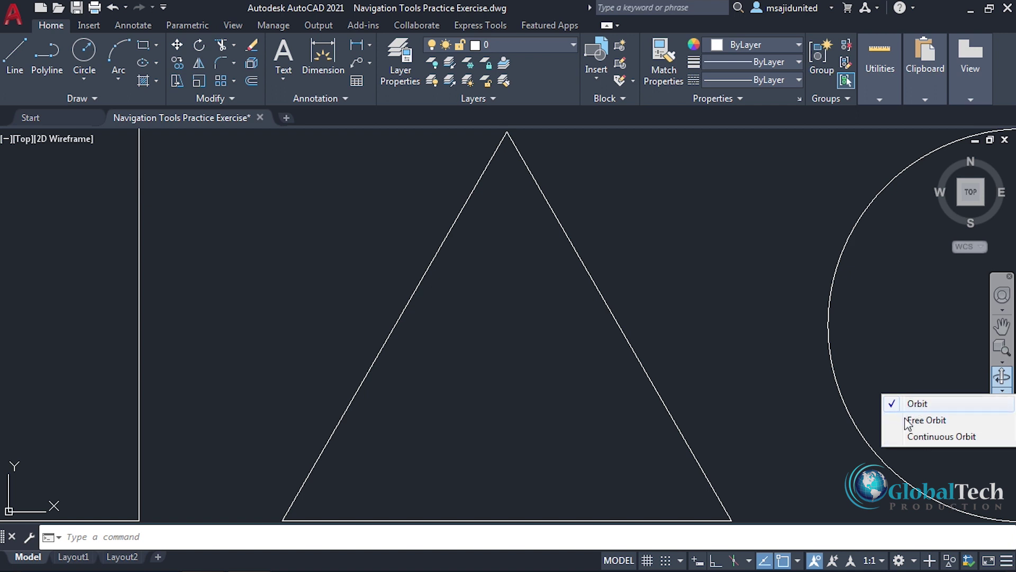
click(827, 428)
click(790, 438)
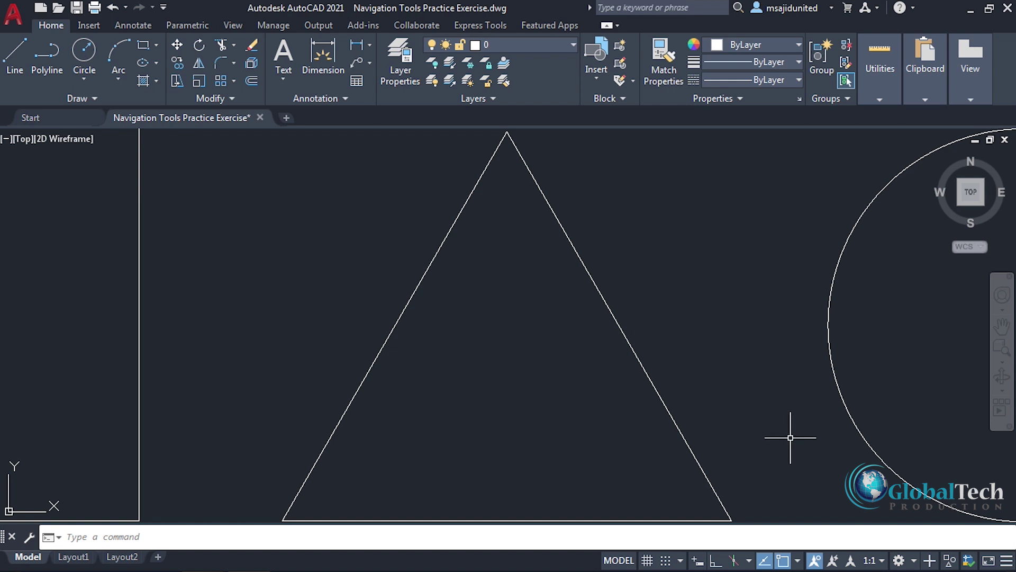
Step: Bring all three shapes into view and use Orbit to look at them in 3D from above the left side
scroll(790, 435, down, 6)
scroll(537, 380, down, 2)
scroll(653, 408, up, 2)
scroll(471, 363, up, 2)
scroll(435, 307, down, 4)
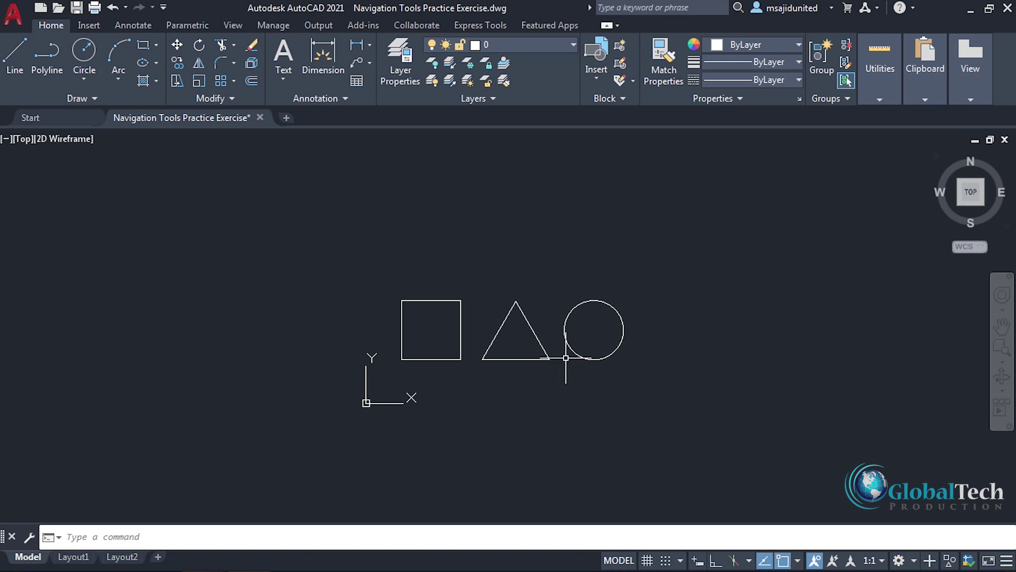
scroll(550, 371, up, 2)
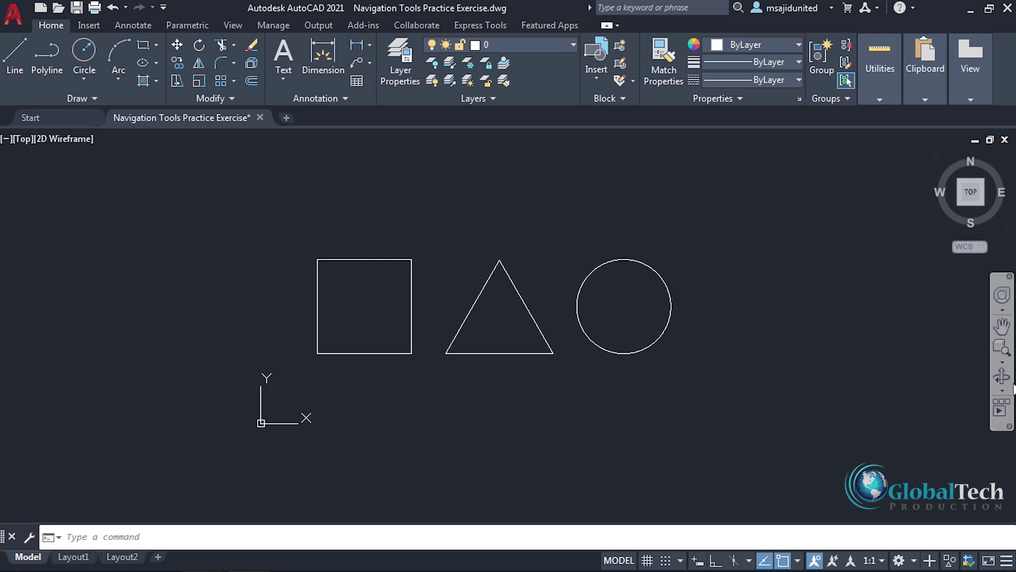
click(1003, 391)
click(925, 405)
mouse_move(695, 346)
mouse_down()
mouse_move(691, 299)
mouse_move(716, 265)
mouse_move(778, 233)
mouse_move(795, 241)
mouse_move(789, 249)
mouse_move(811, 240)
mouse_move(820, 249)
mouse_move(808, 256)
mouse_move(796, 235)
mouse_move(656, 297)
mouse_up()
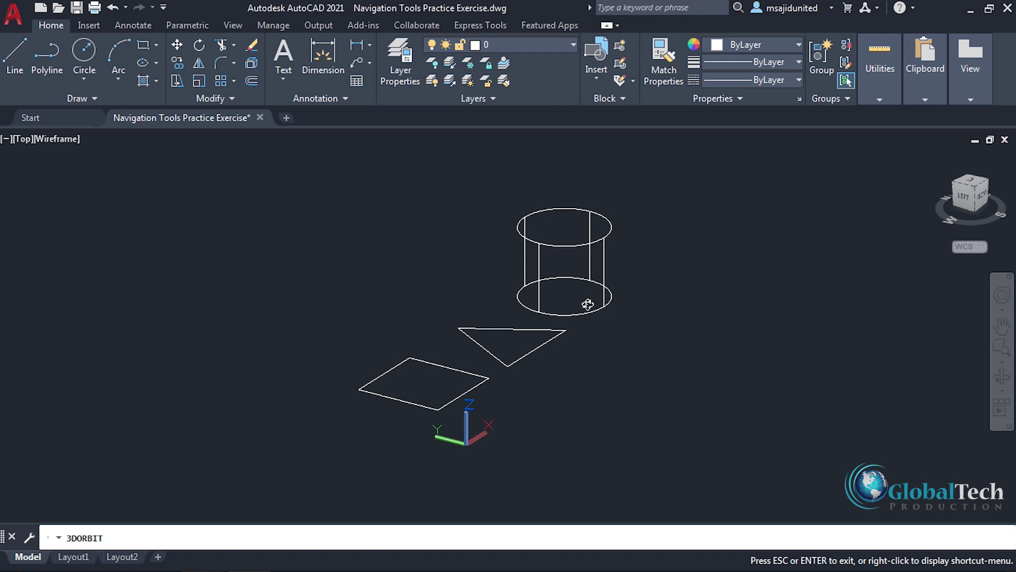
drag(587, 304, 712, 295)
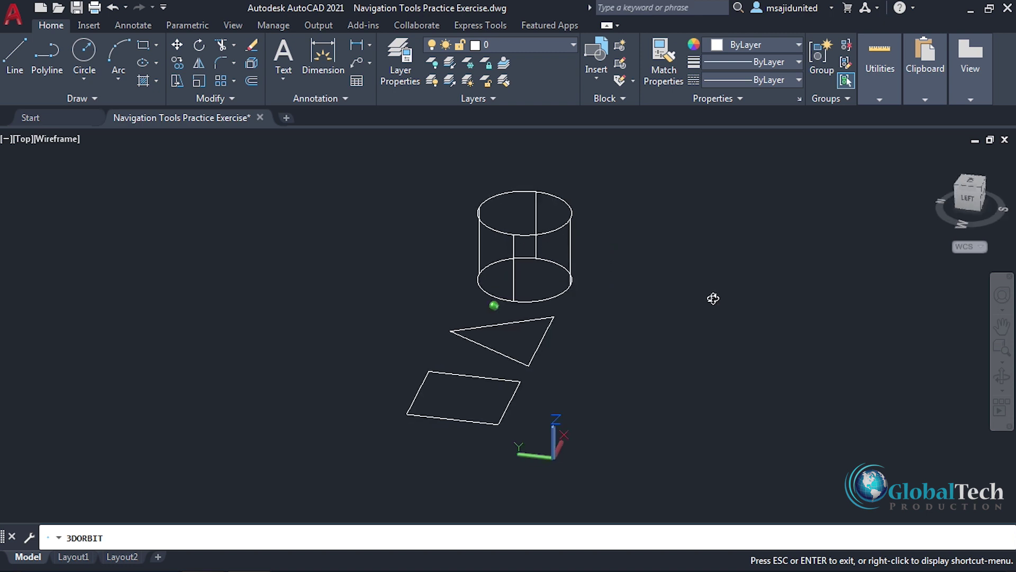
Step: Rotate the view of the three shapes with Free Orbit, leave the command, and orbit them once more directly
click(1002, 391)
click(927, 420)
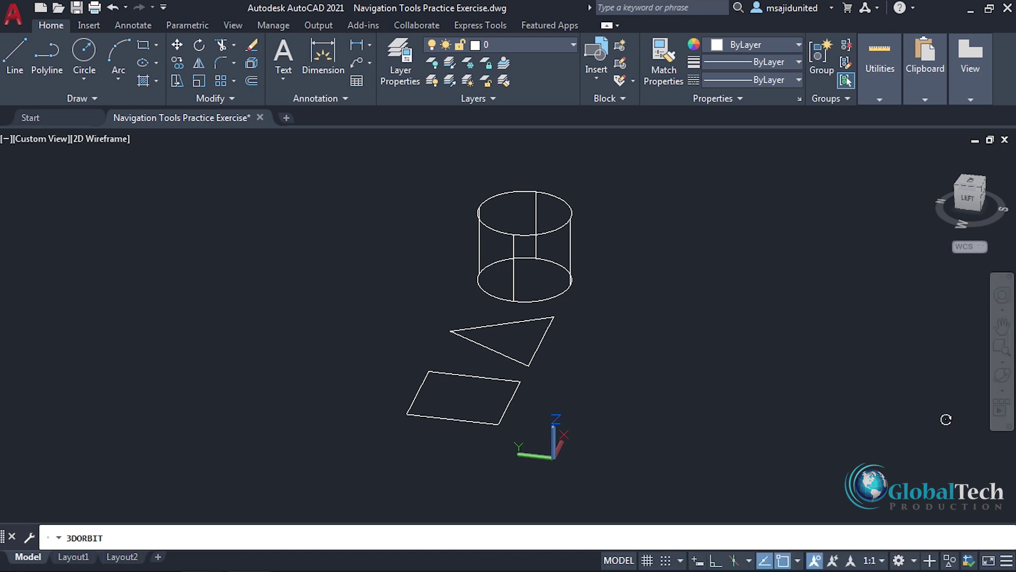
drag(698, 281, 437, 350)
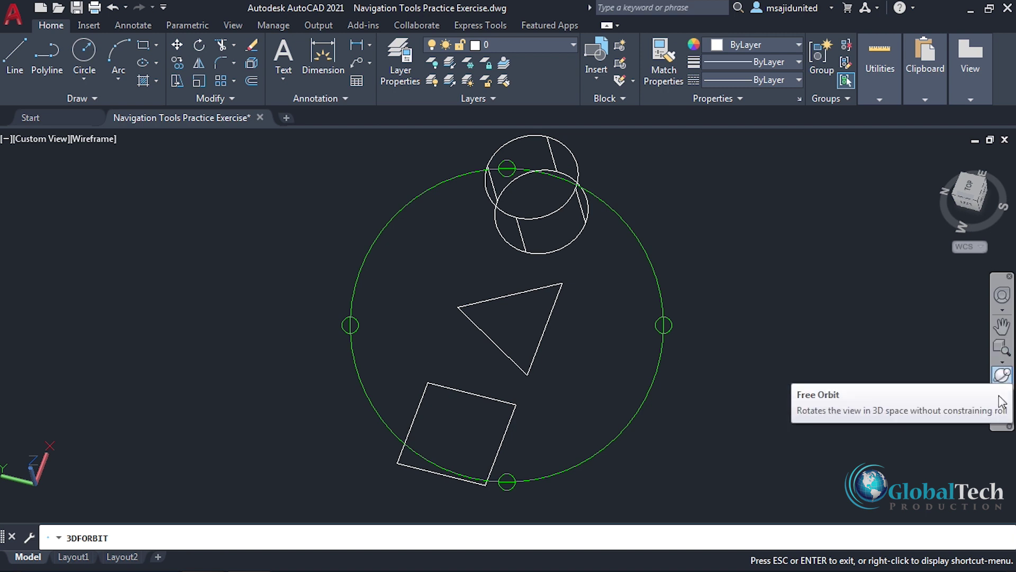
key(Escape)
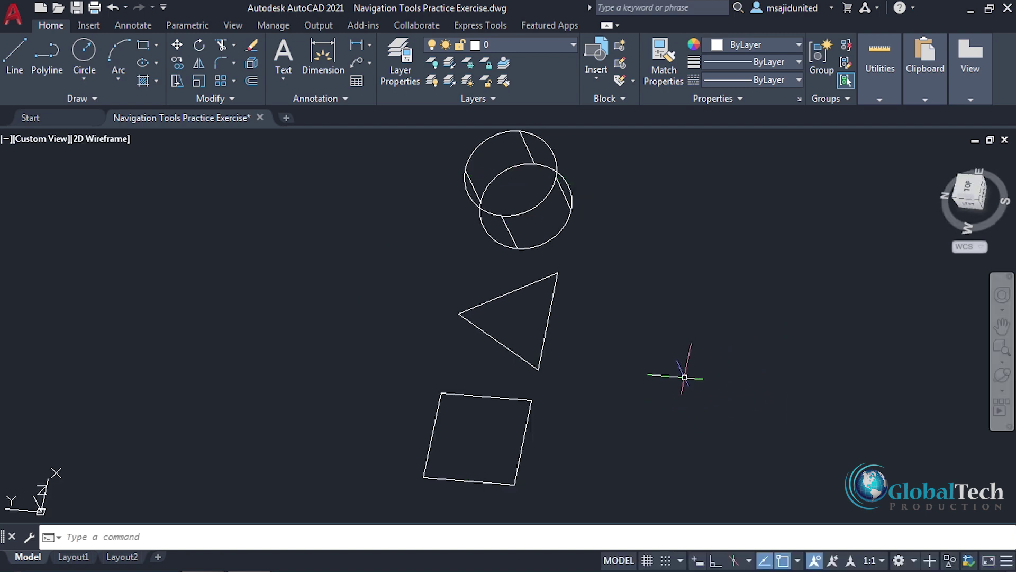
shift+middle_drag(711, 393, 762, 370)
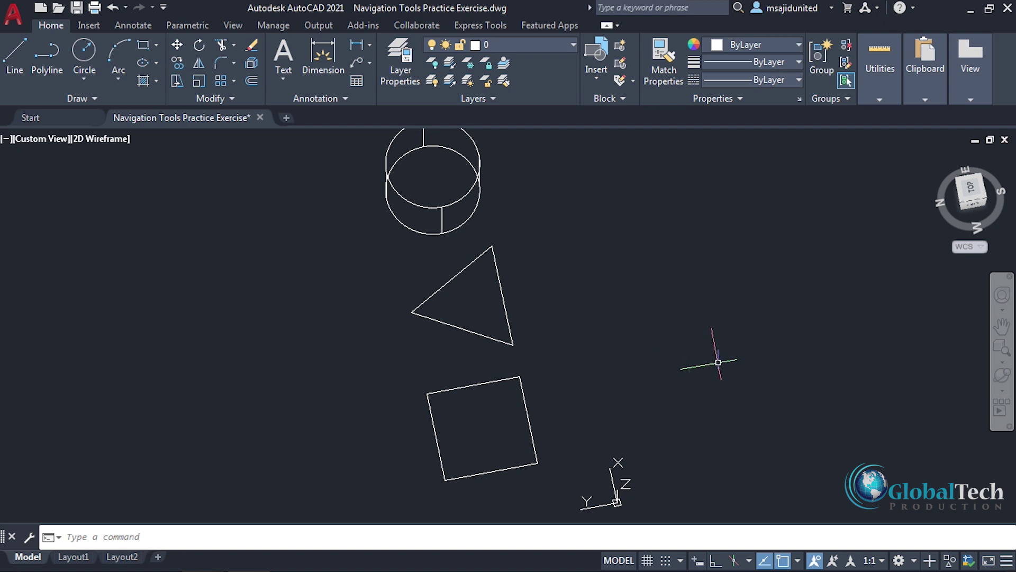
Step: Restore the Top view with the ViewCube and tilt the view by rotating the cube
click(972, 196)
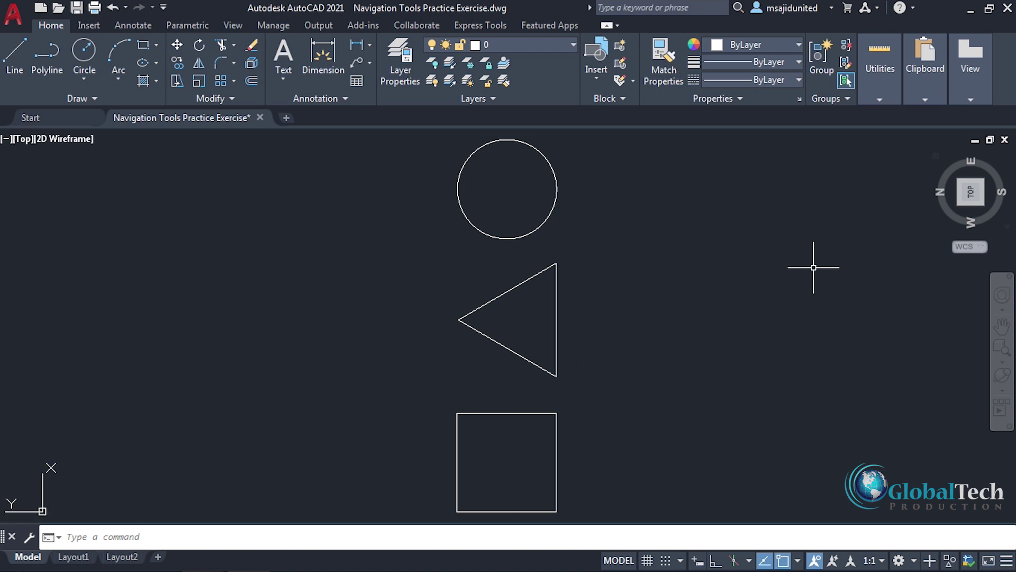
drag(971, 190, 1011, 173)
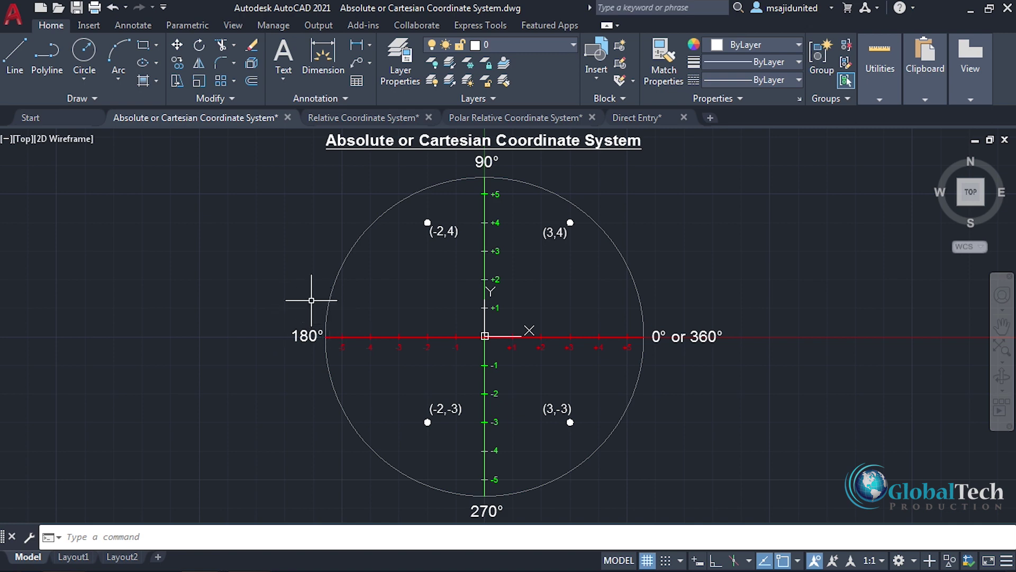
Step: Draw a closed rectangle with Line through the absolute coordinates 3,4, -2,4, -2,-3 and 3,-3, ending with the Close option
click(14, 53)
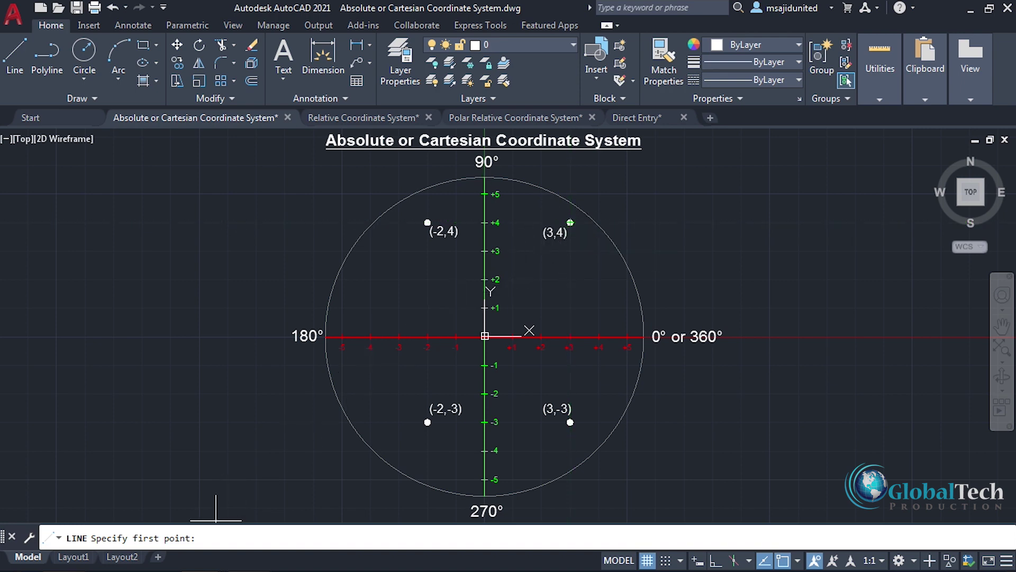
key(Return)
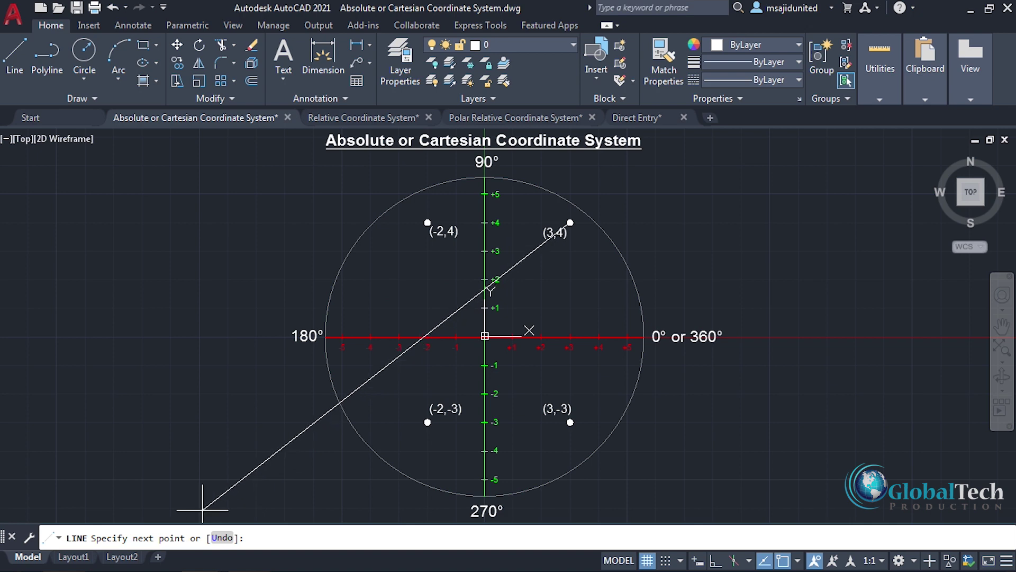
key(Return)
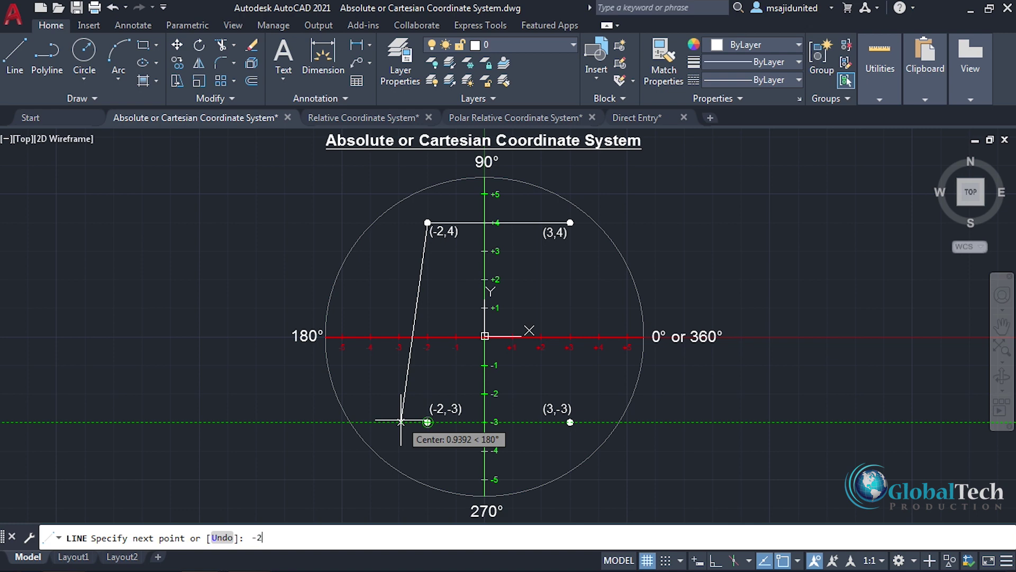
text(3)
key(Return)
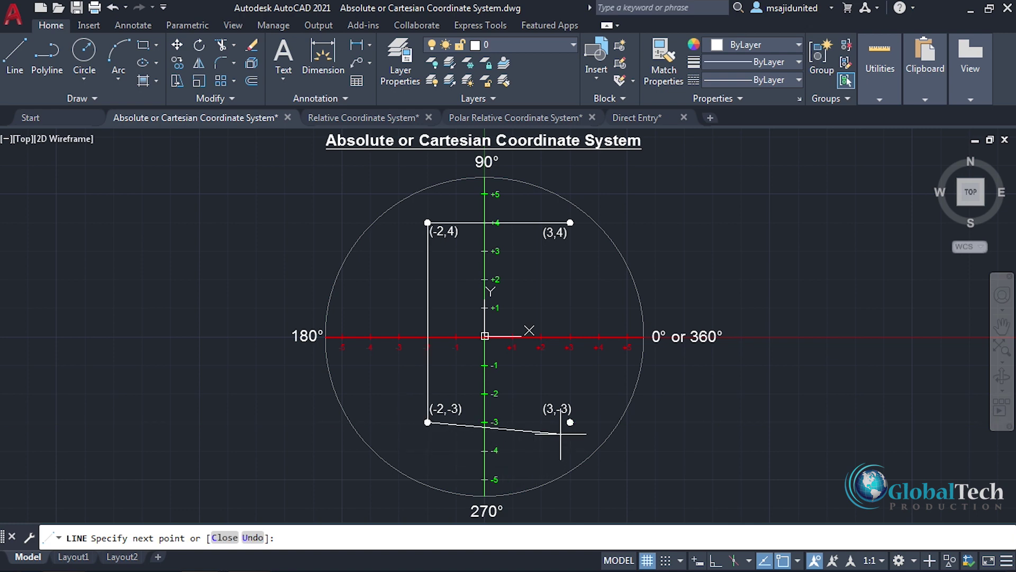
text(3,-3)
key(Return)
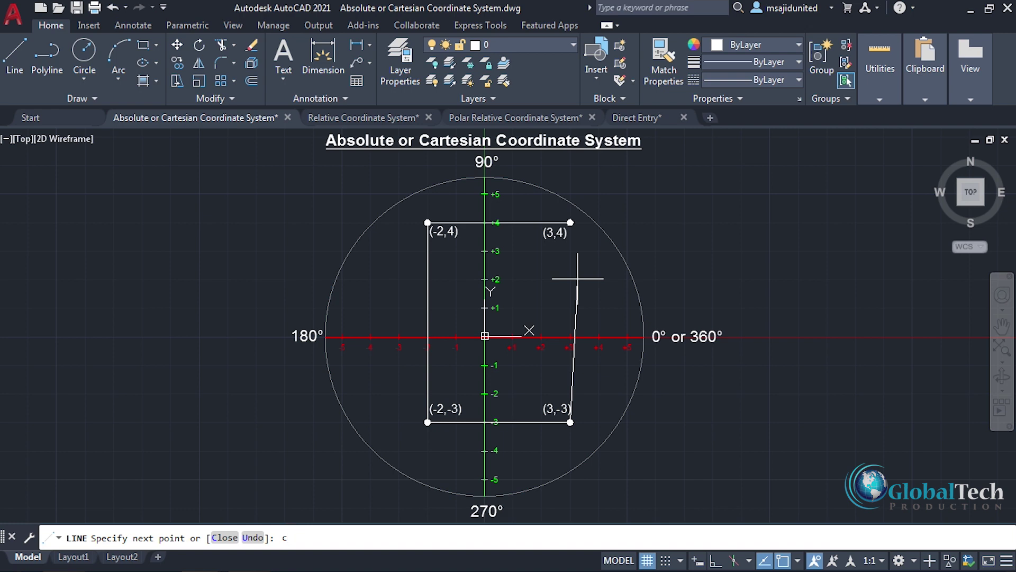
key(Return)
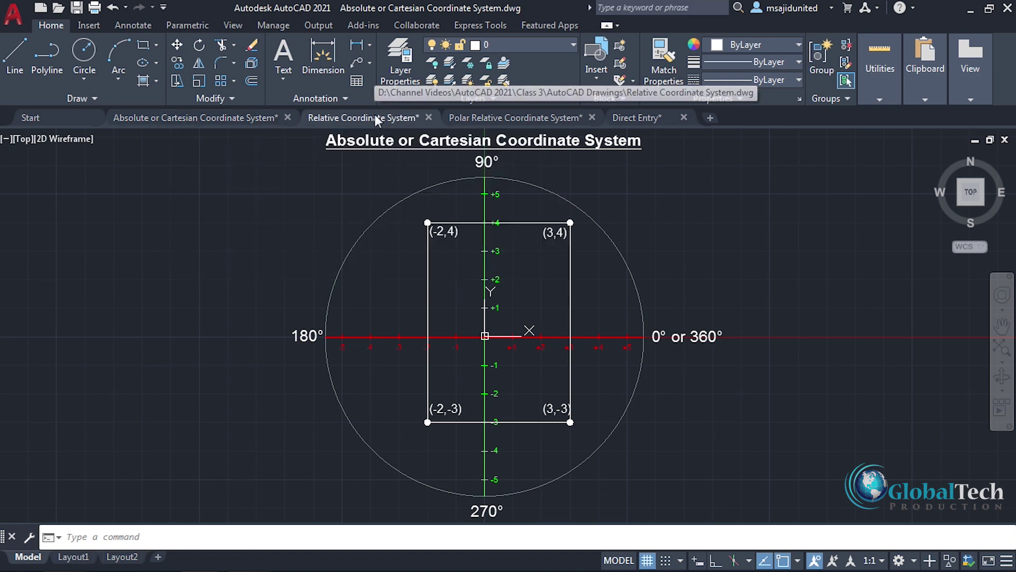
Step: Switch to the Relative Coordinate System drawing
click(375, 117)
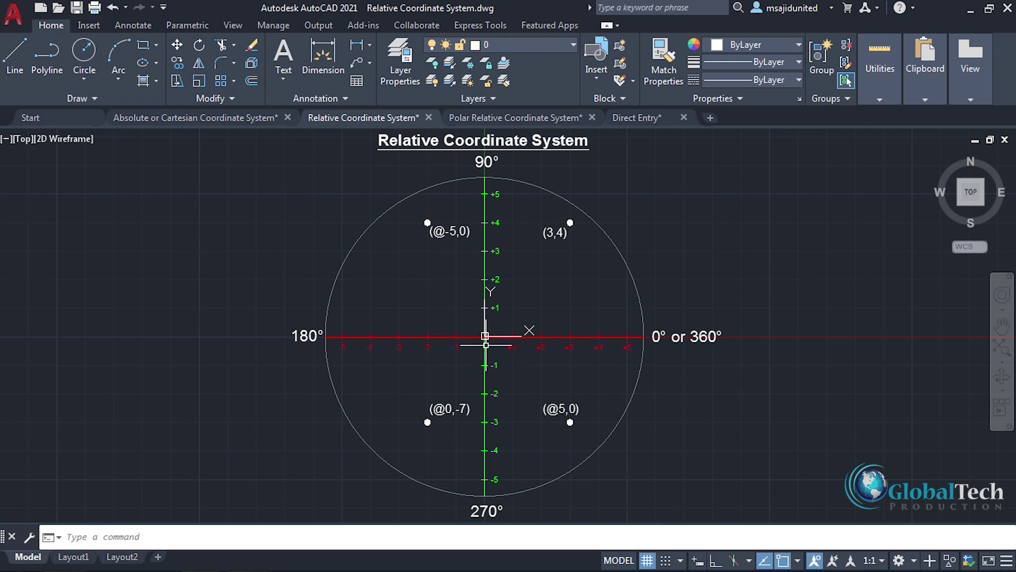
click(15, 56)
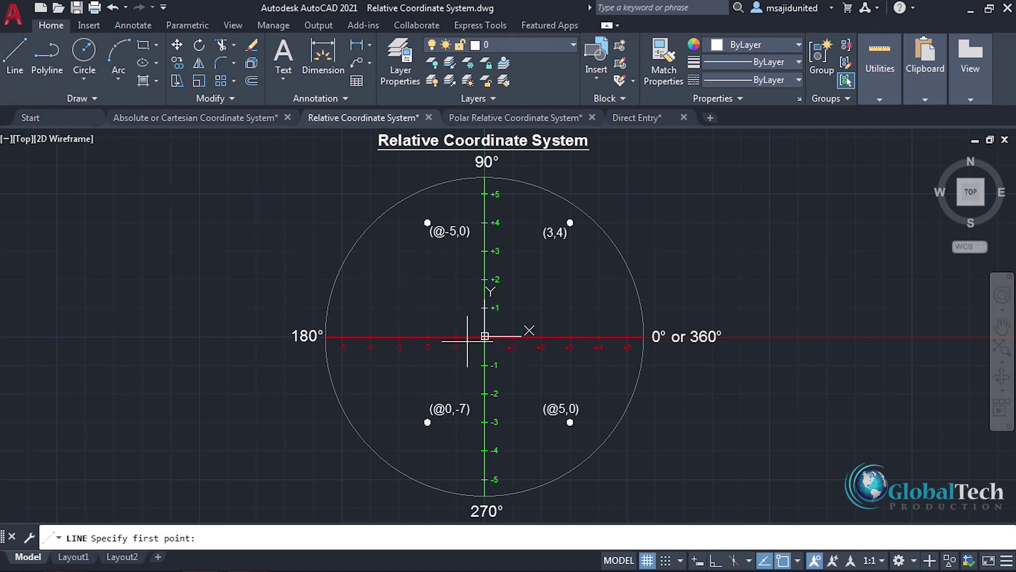
text(3,4)
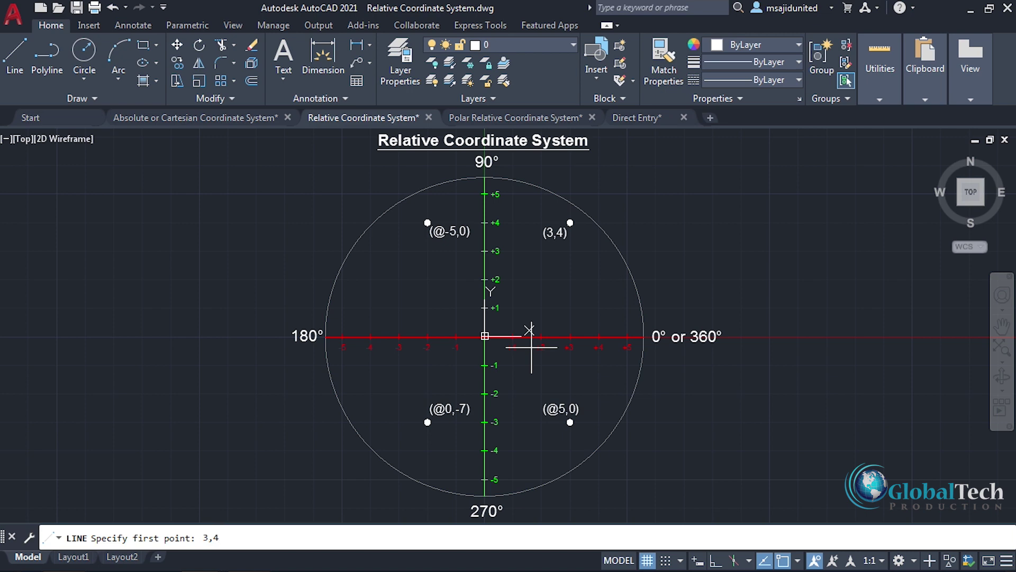
key(Return)
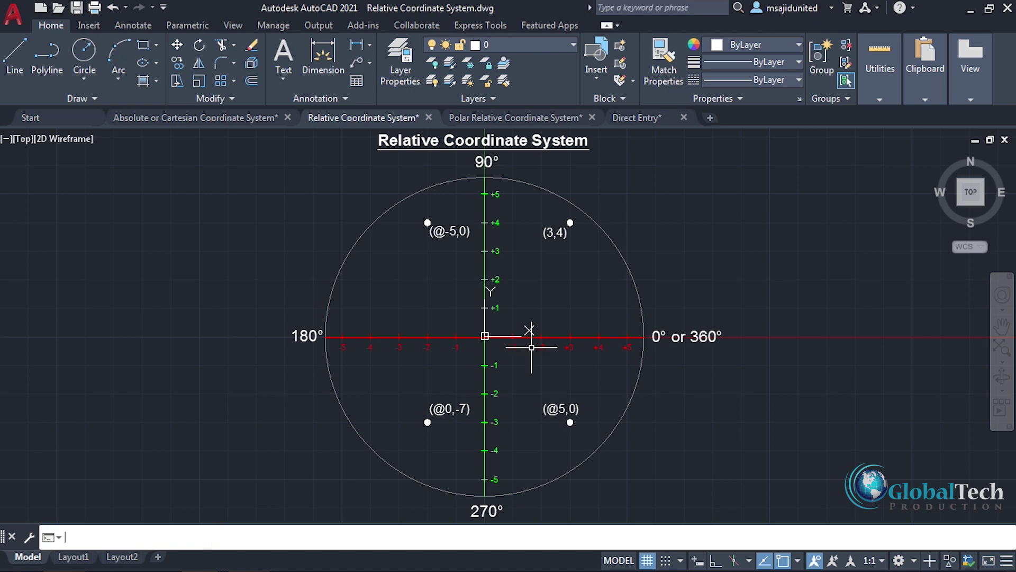
Step: Draw a closed rectangle with Line from 3,4 through the relative coordinates @-5,0, @0,-7 and @5,0
key(Return)
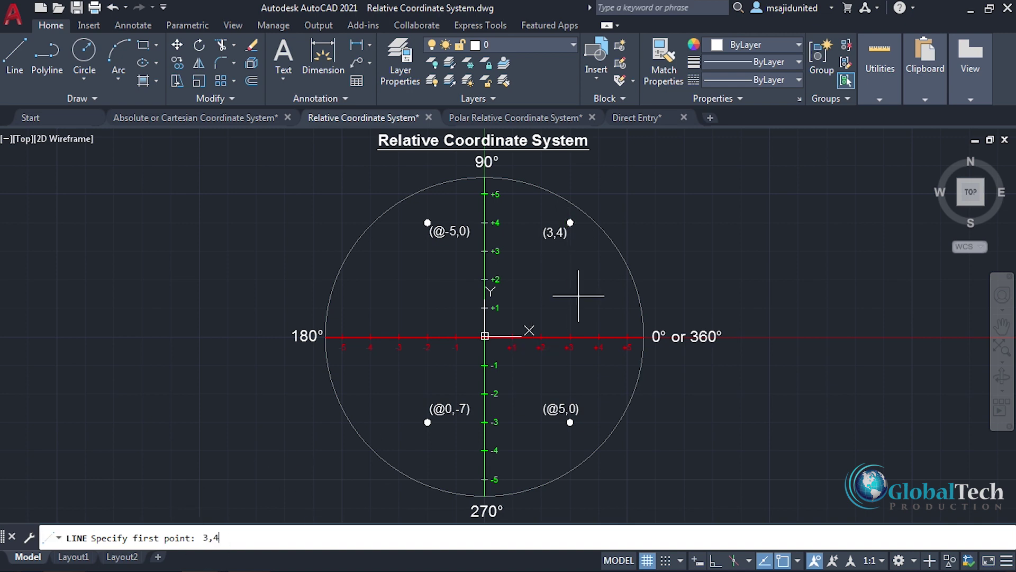
text(3,4)
key(Return)
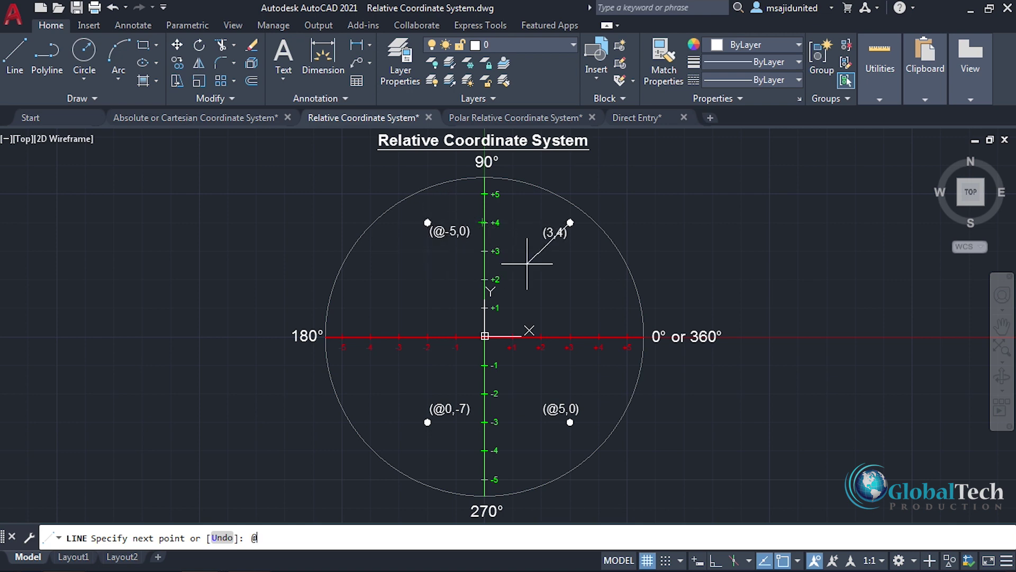
key(Return)
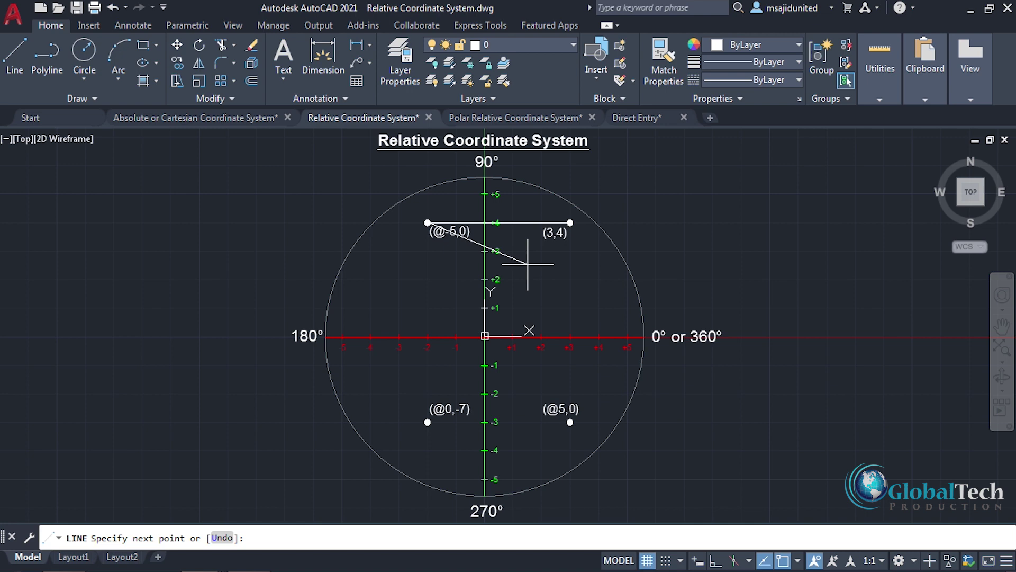
text(@)
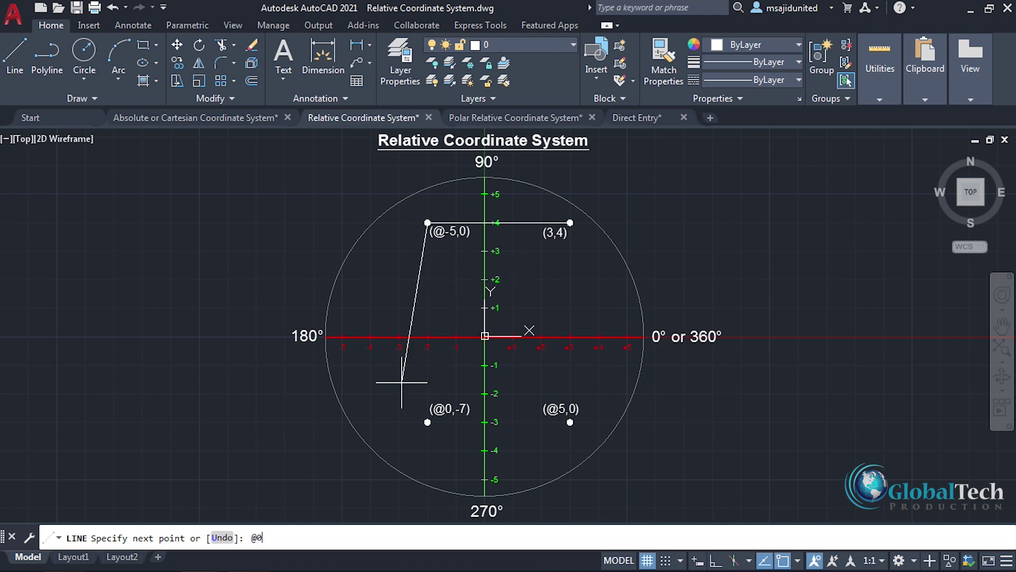
text(0,-7)
key(Return)
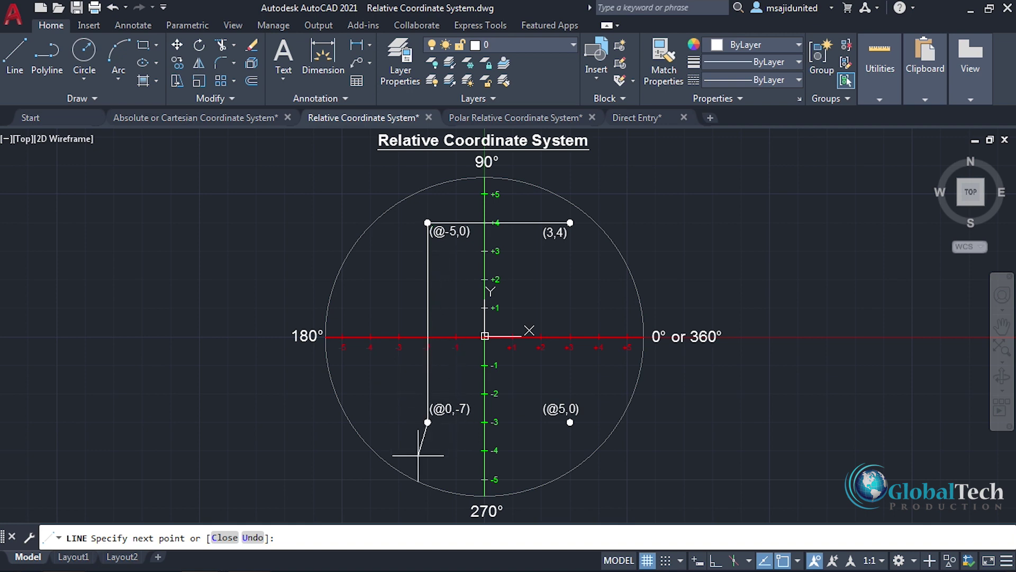
text(@5,0)
key(Return)
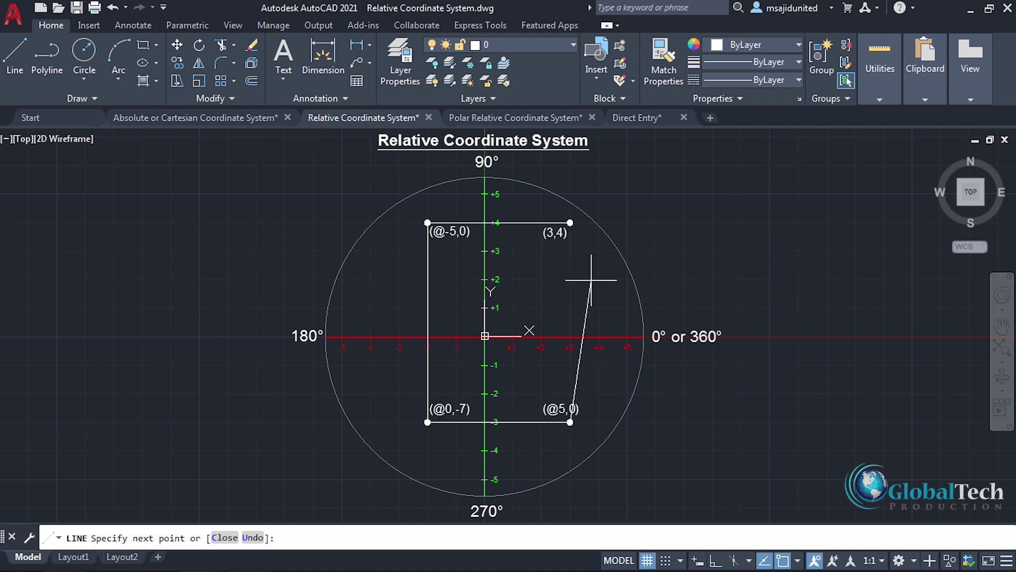
key(Return)
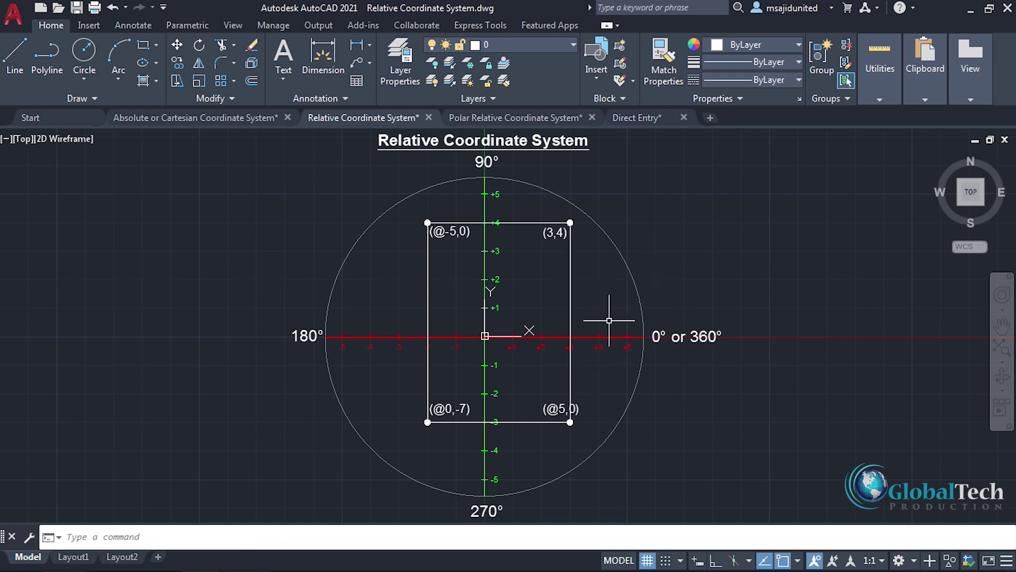
Step: In the Polar Relative Coordinate System drawing, draw a closed rectangle with Line from 3,4 through @5<180, @7<270 and @5<0
click(522, 115)
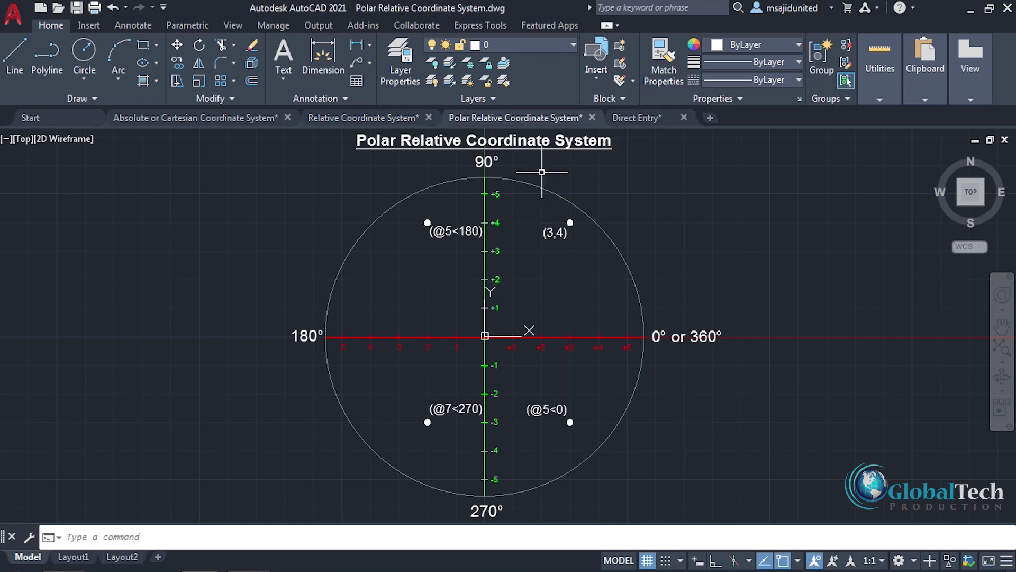
click(15, 53)
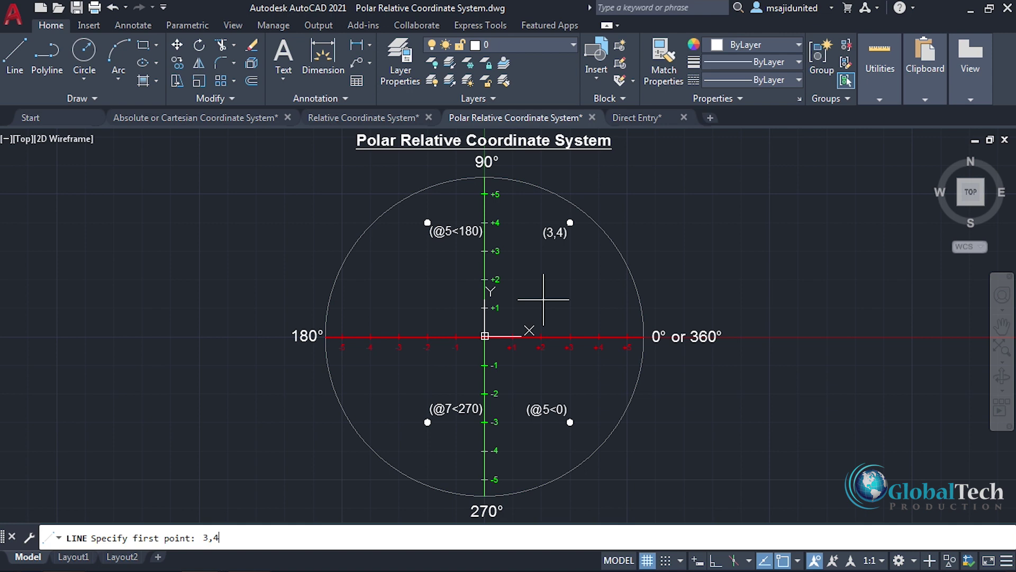
key(Return)
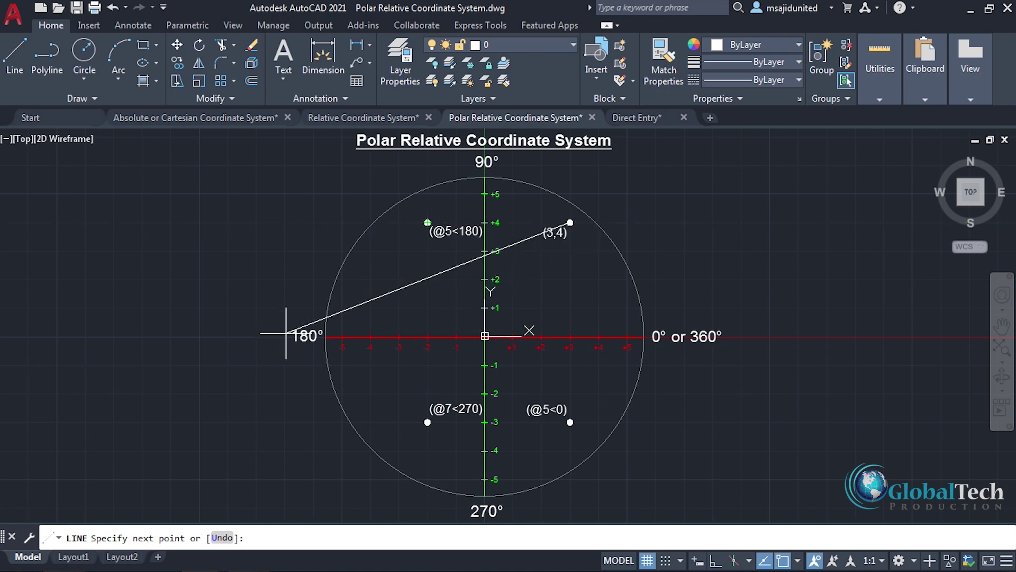
text(@5<18)
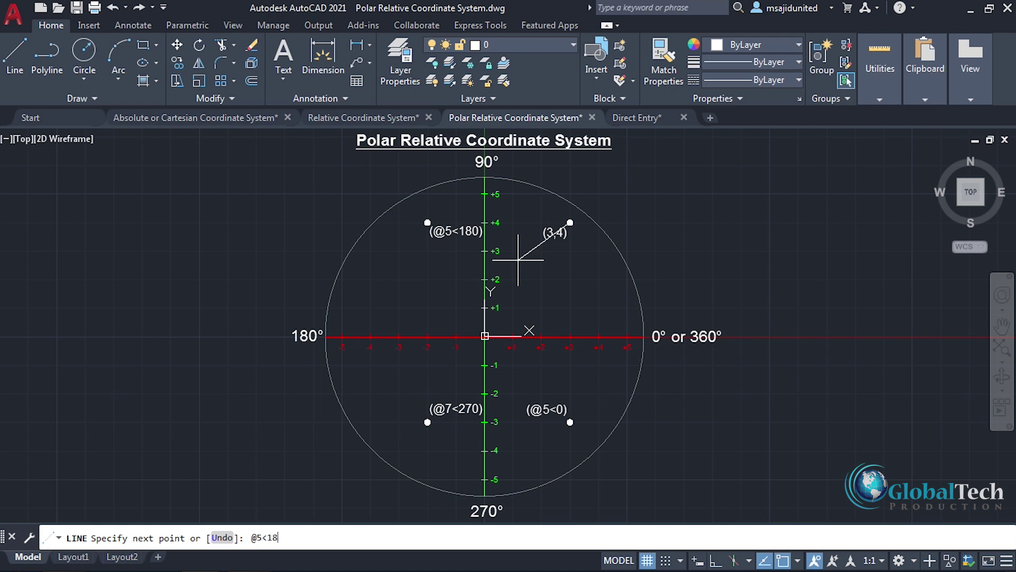
text(0)
key(Return)
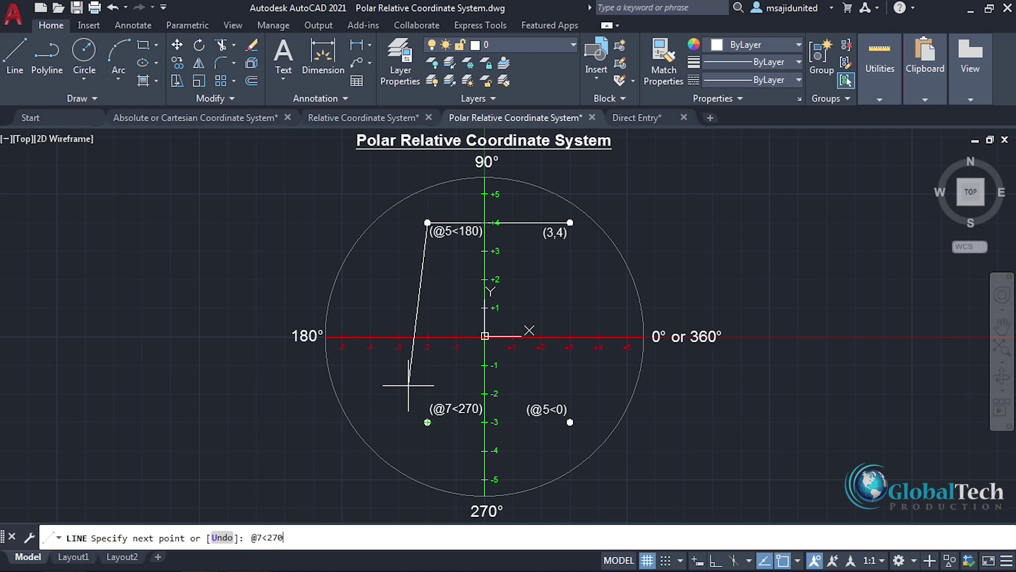
key(Return)
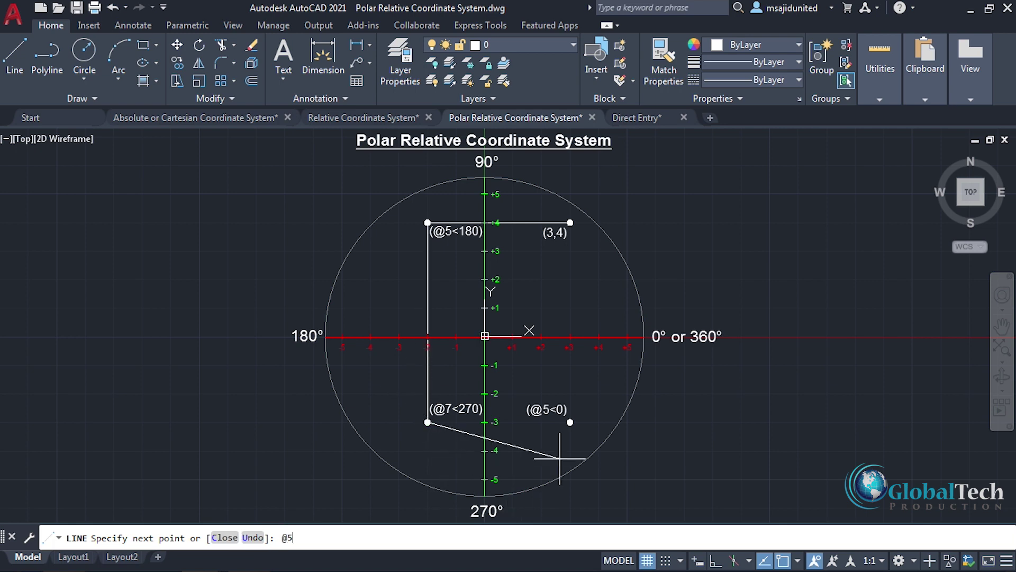
text(@5<0)
key(Return)
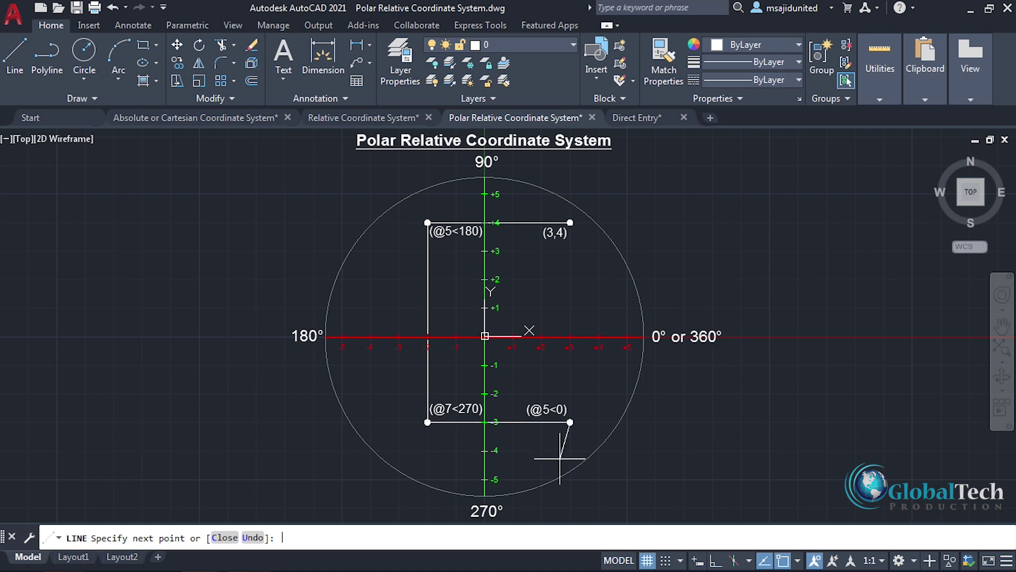
text(c)
key(Return)
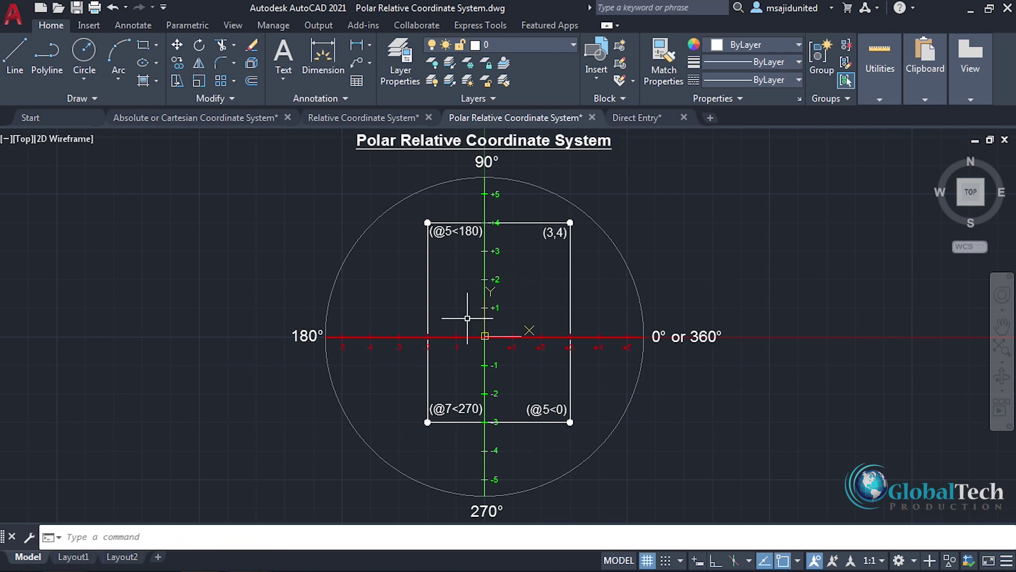
Step: In the Direct Entry drawing, start a Line at 3,4 and turn Ortho mode on
click(640, 119)
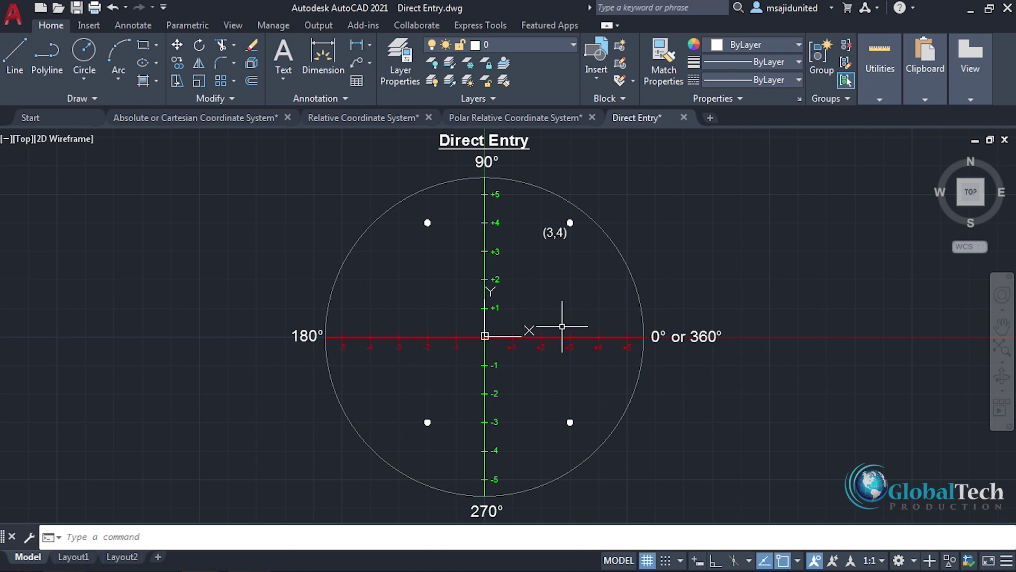
click(15, 53)
text(3,4)
key(Return)
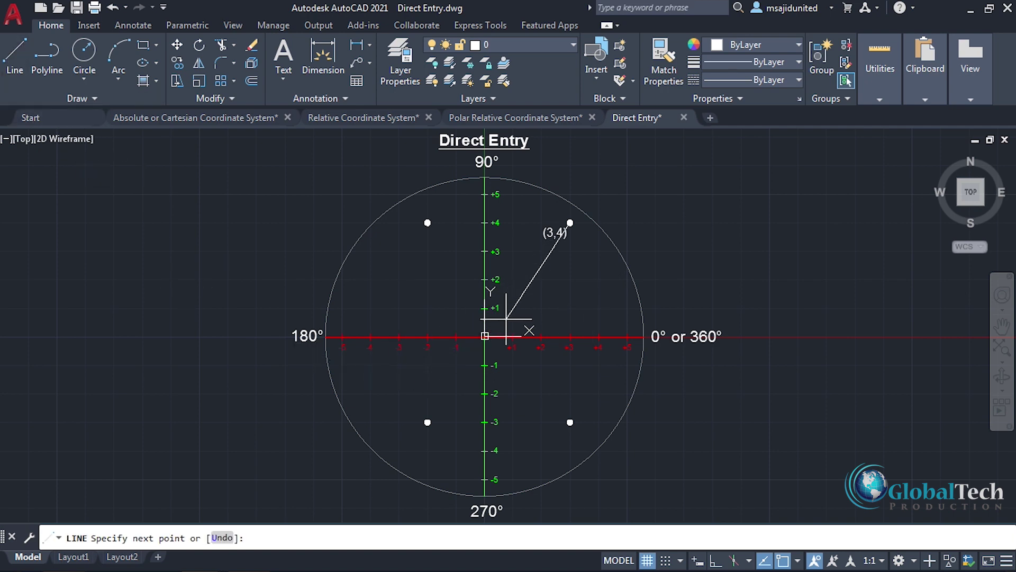
click(714, 561)
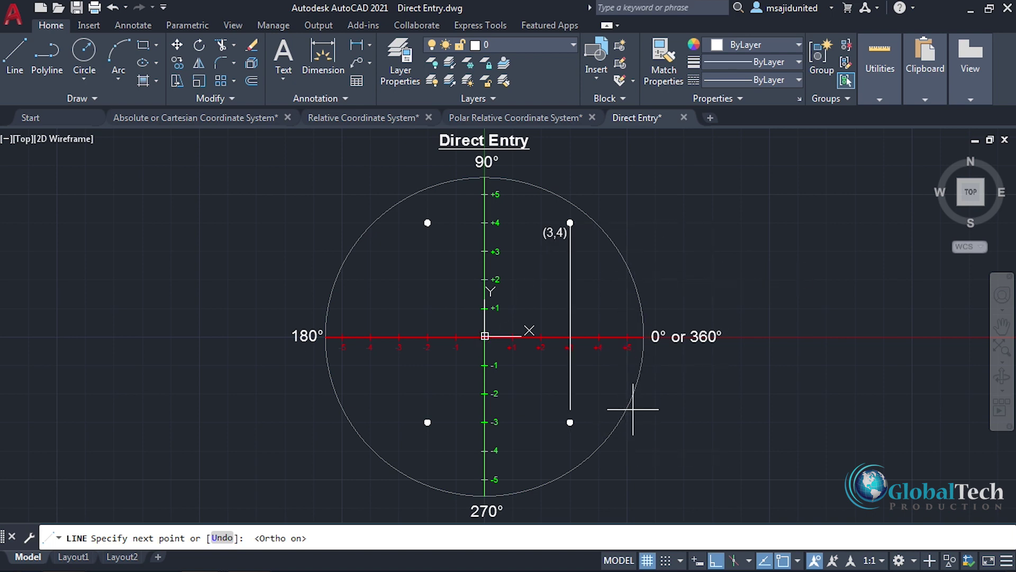
key(F8)
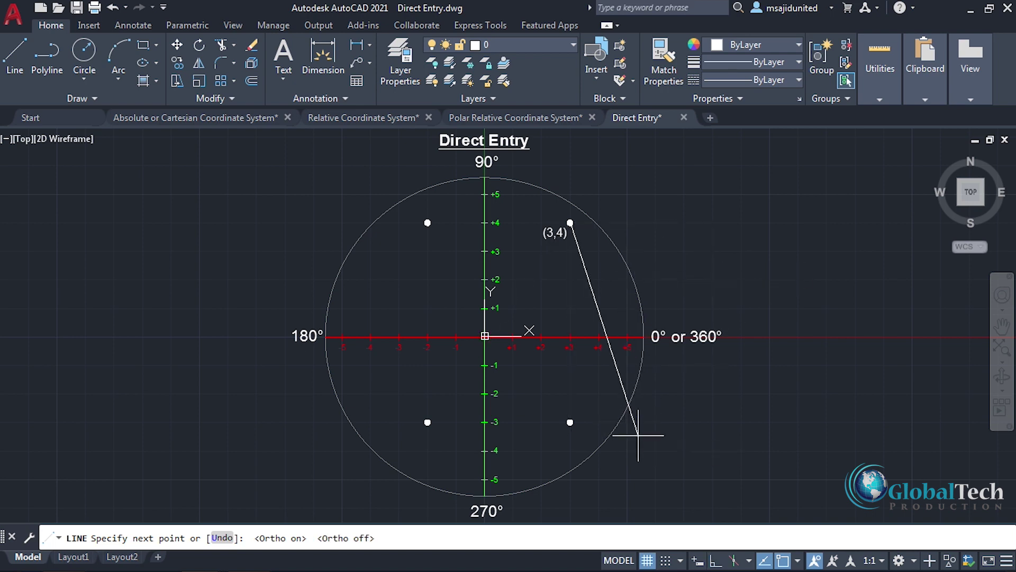
key(F8)
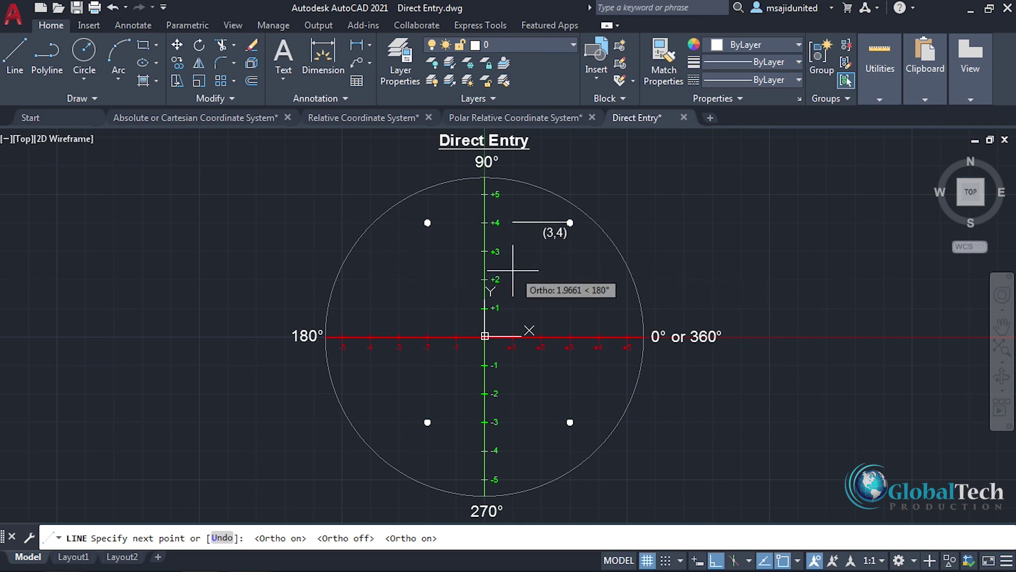
Step: Complete the rectangle from 3,4 by direct distance entry: 5 towards 180°, 7 towards 270°, 5 towards 0° and 7 towards 90°
text(5)
key(Return)
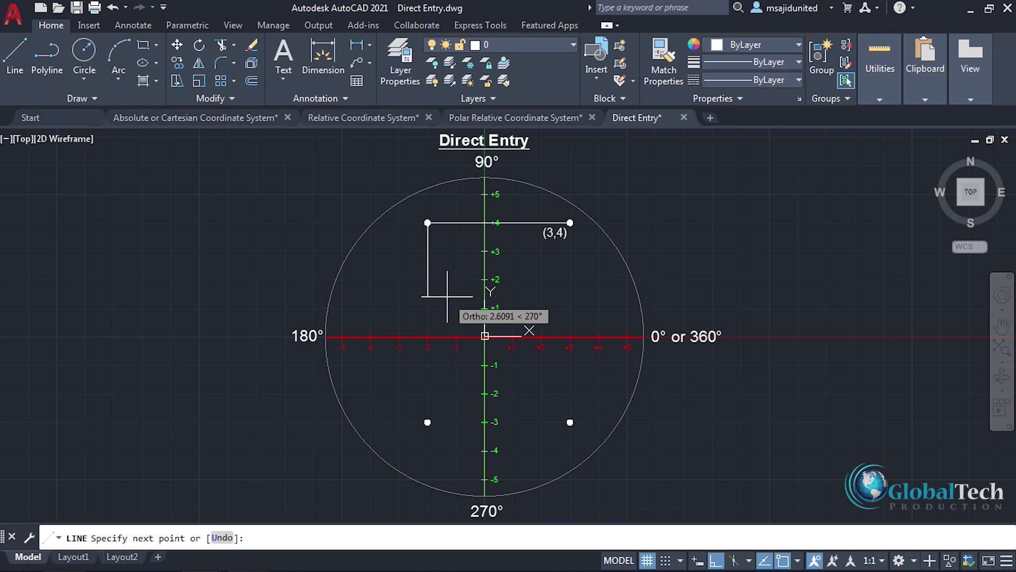
text(7)
key(Return)
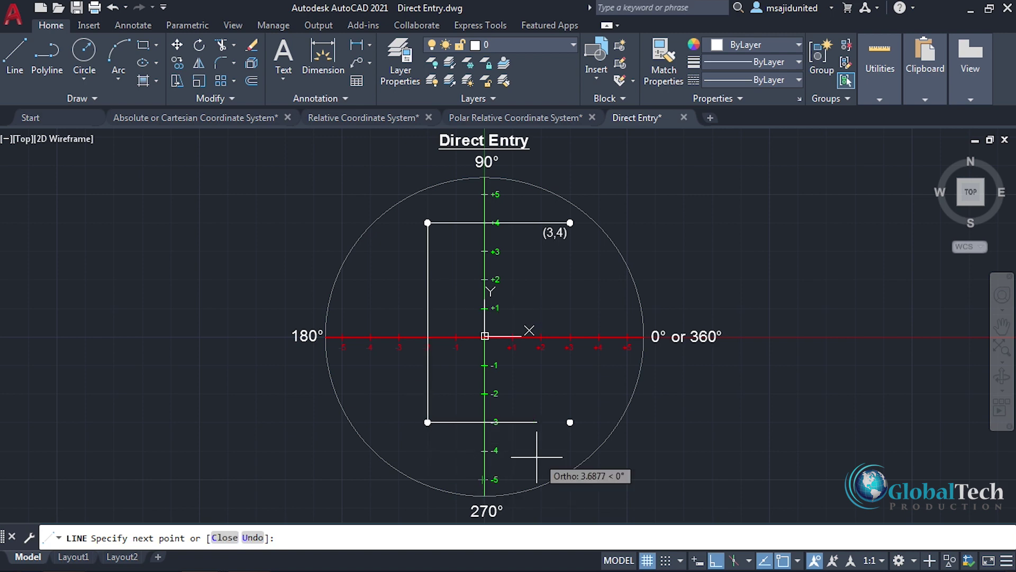
text(5)
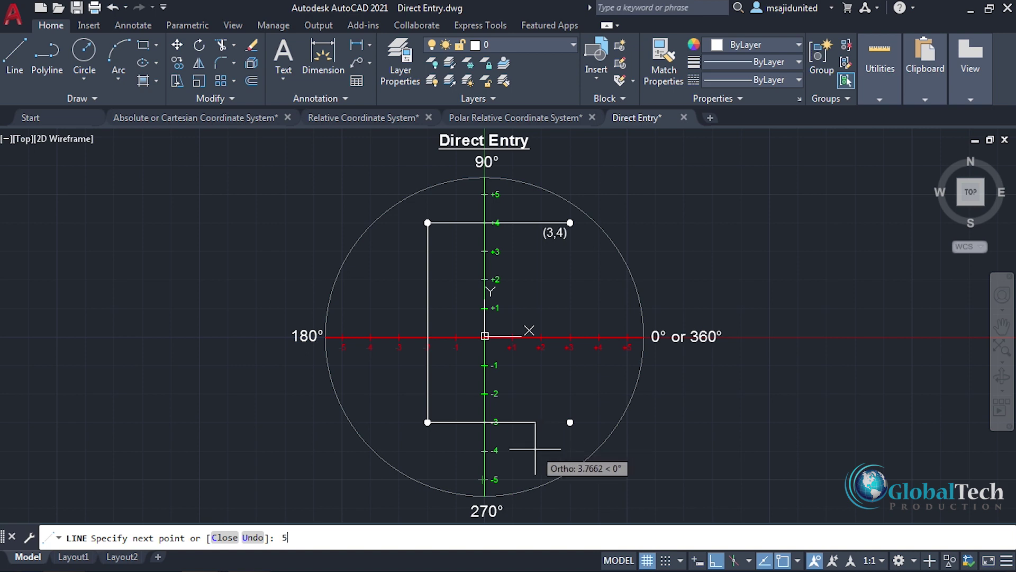
key(Return)
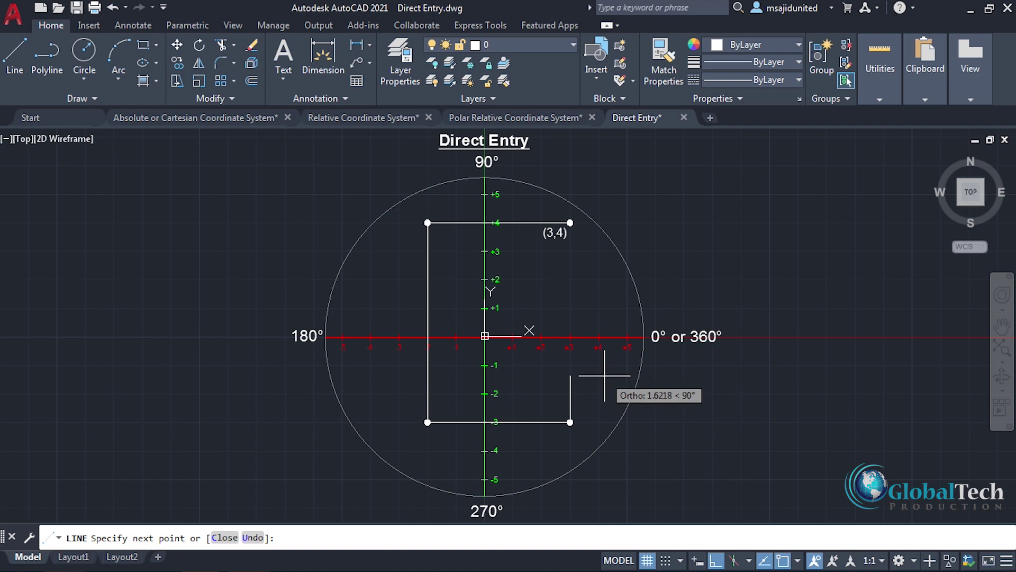
text(7)
key(Return)
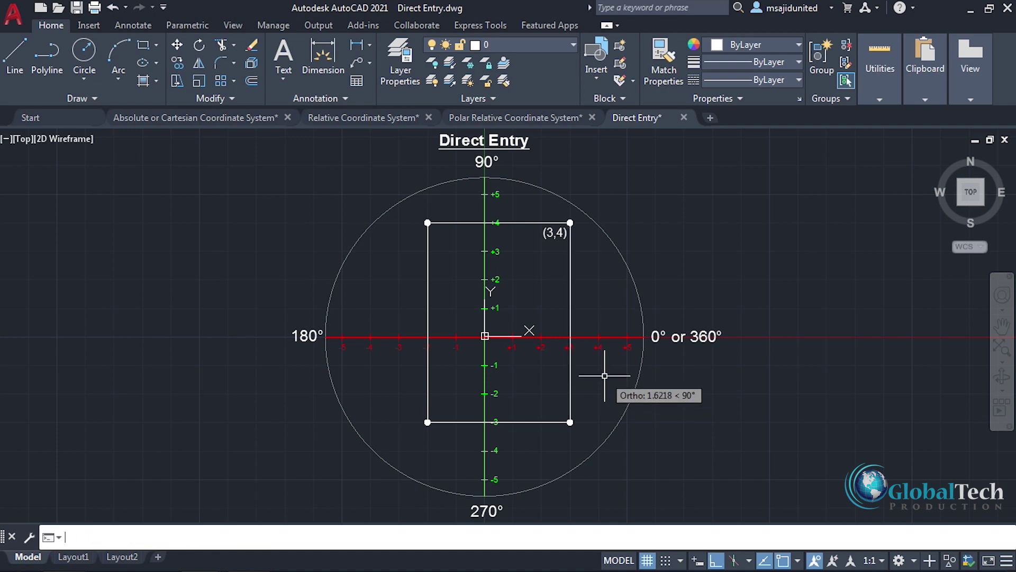